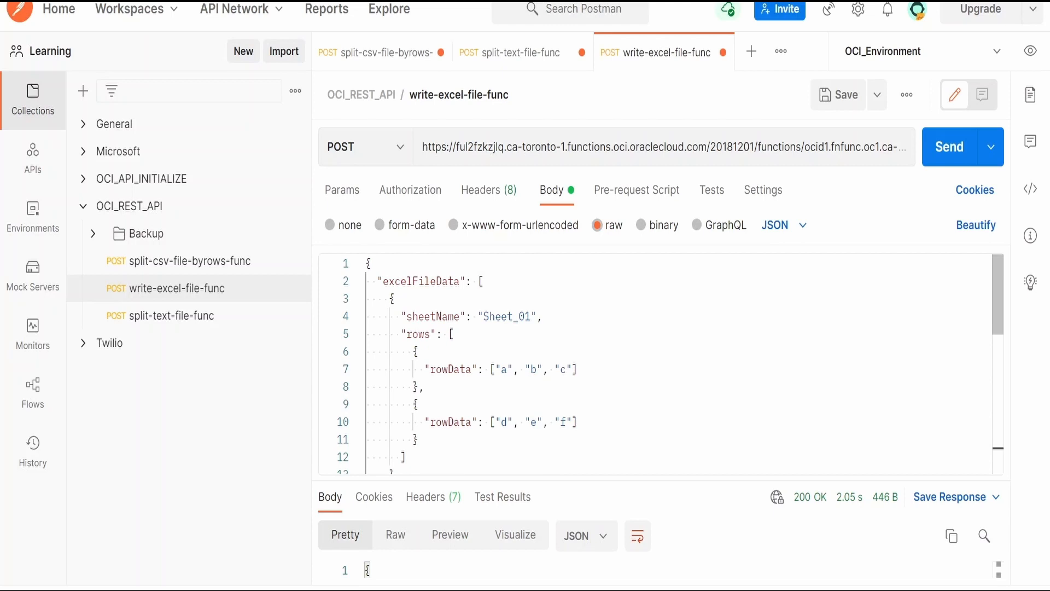
Examine the JSON request body and response of the write-excel-file-func request
scroll(513, 424, down, 10)
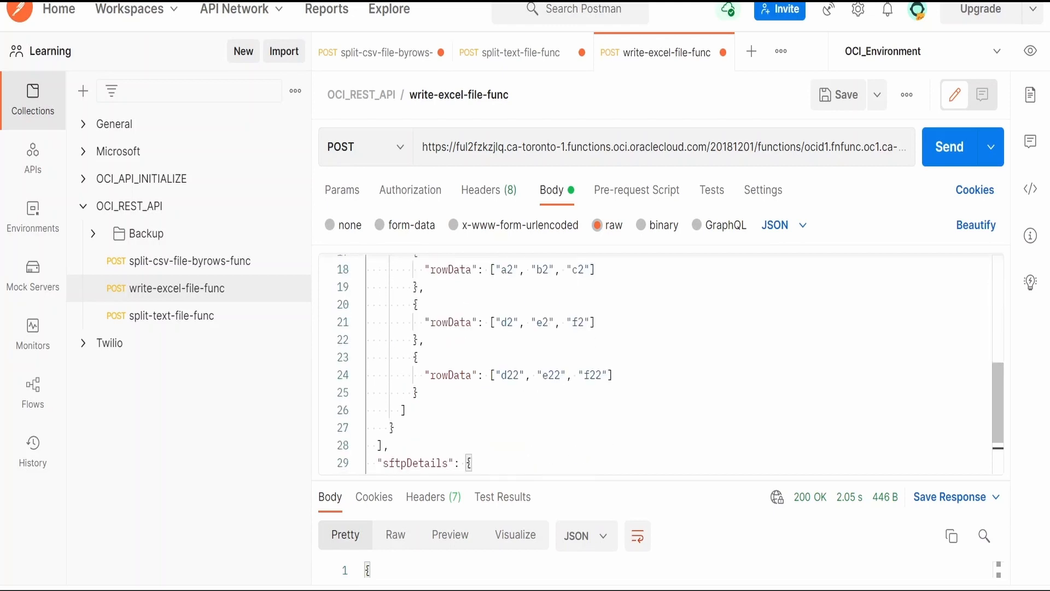
click(513, 424)
drag(374, 460, 373, 248)
drag(912, 482, 912, 351)
drag(373, 515, 348, 432)
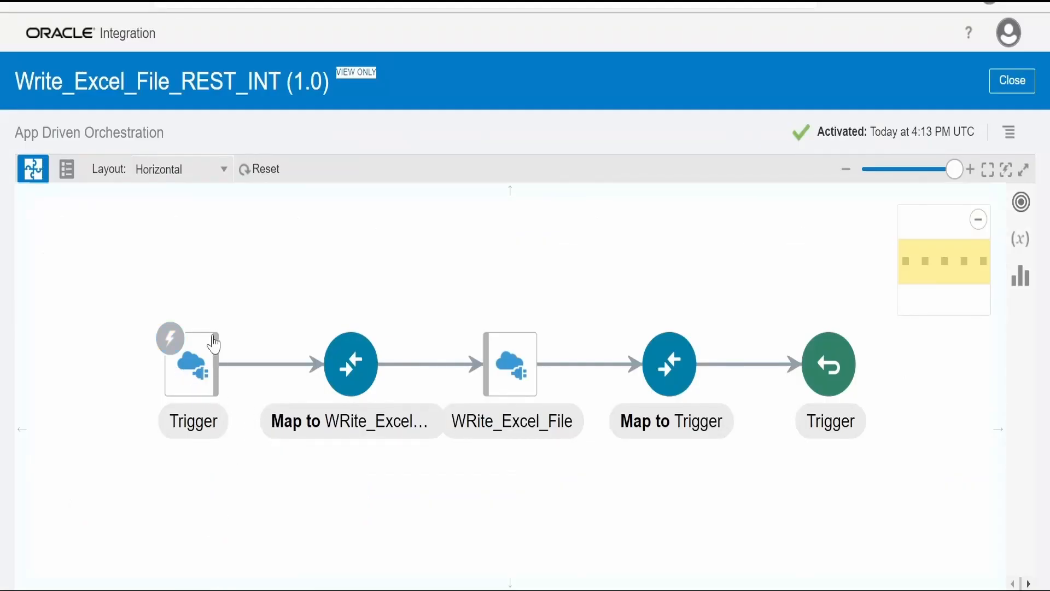
Switch to Oracle Integration and review the basic info, request and response settings of the WRite_Excel_File REST endpoint
click(512, 363)
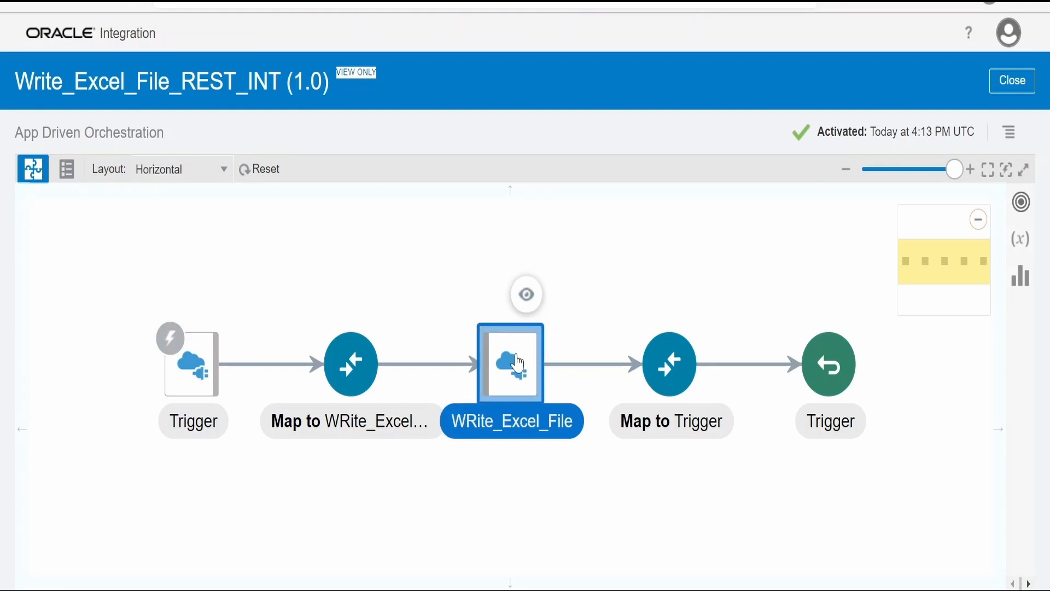
click(526, 298)
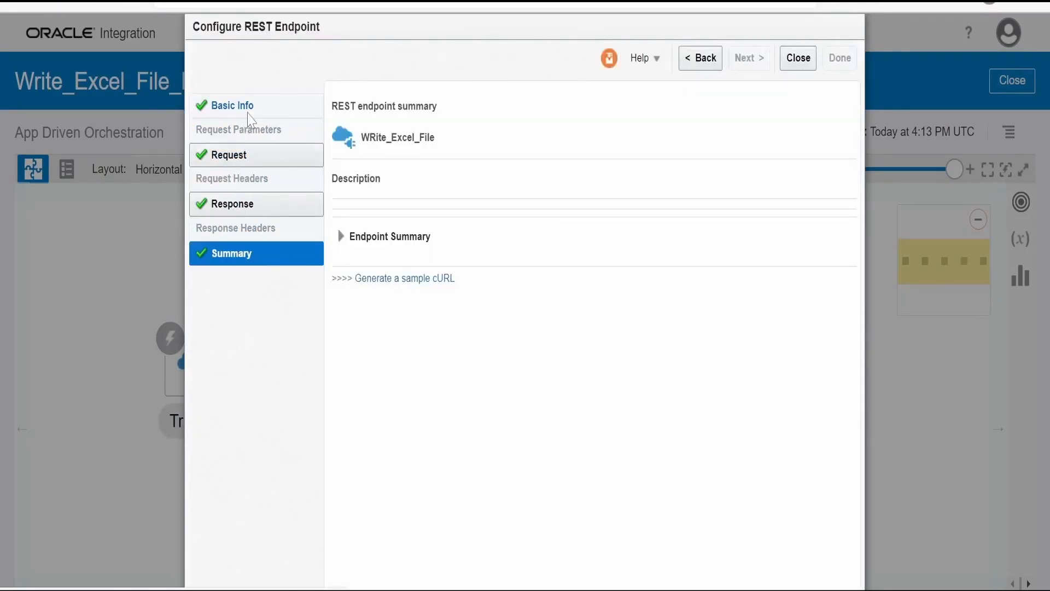
click(249, 107)
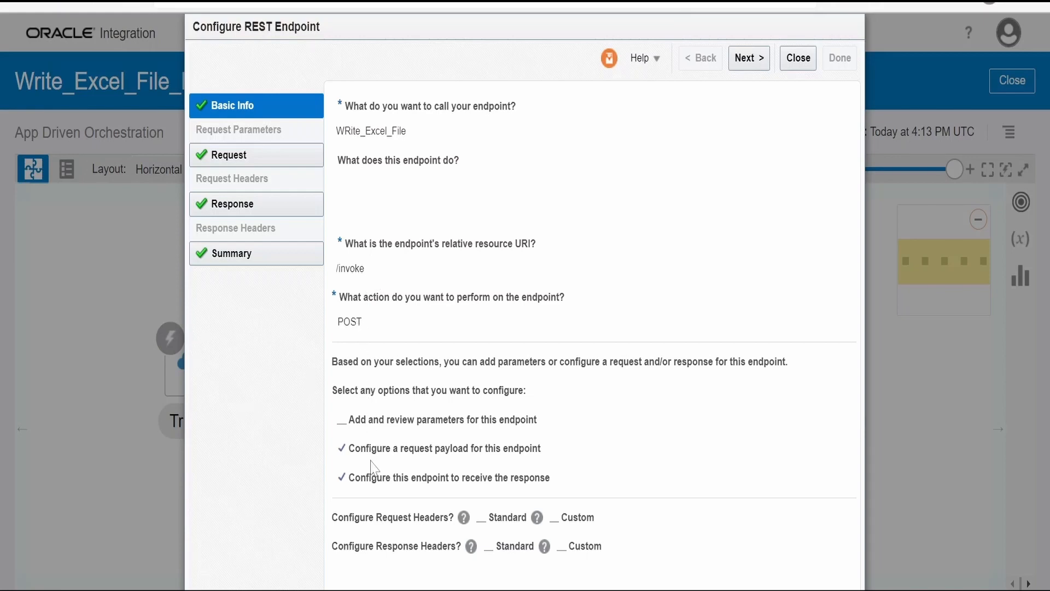
click(752, 58)
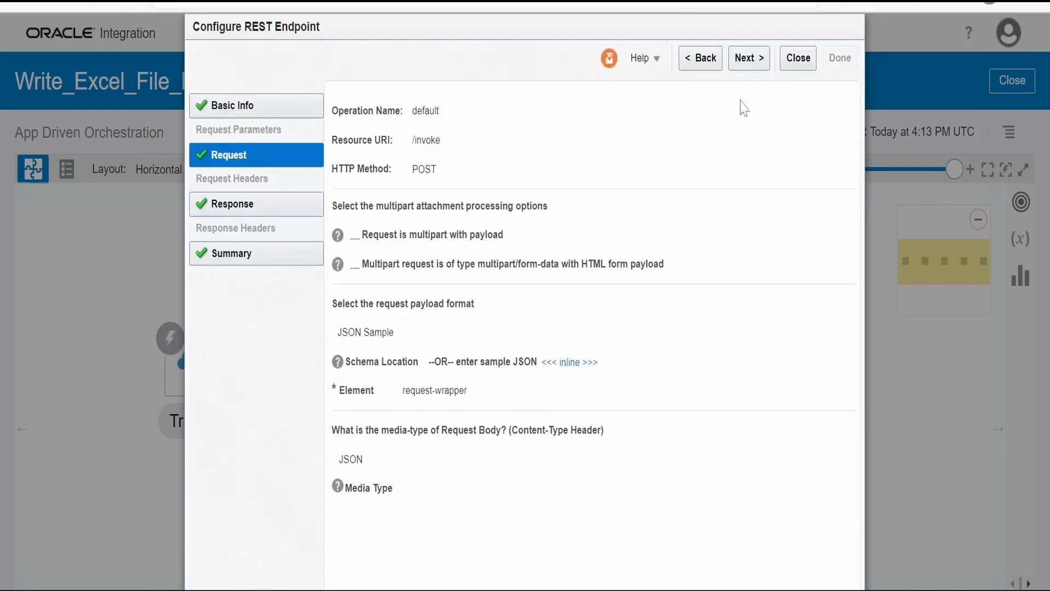
click(748, 64)
click(748, 60)
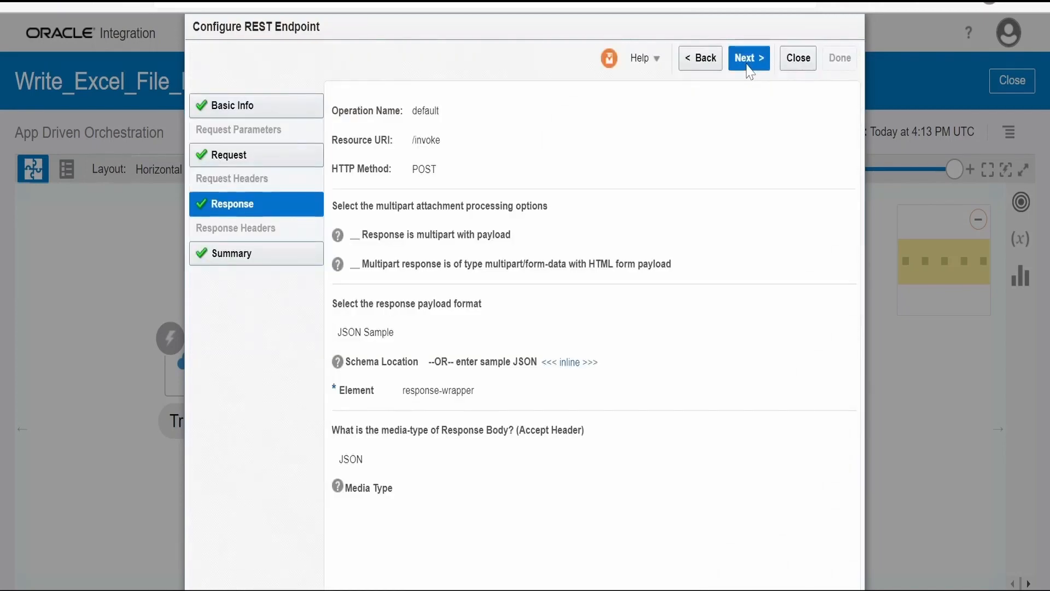
click(813, 61)
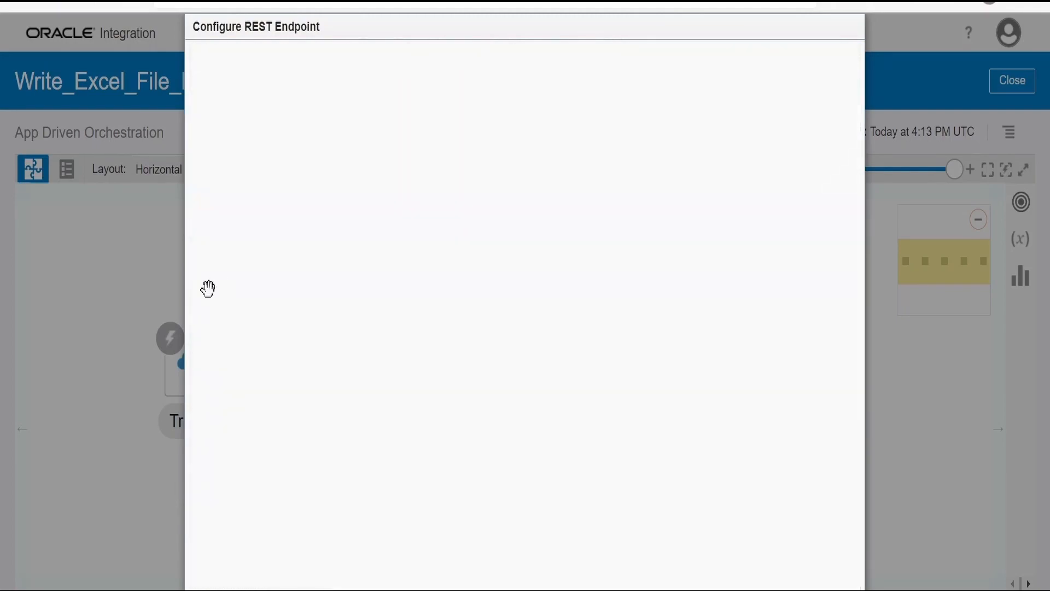
View the XSLT code of the Map to WRite_Excel_File mapping and highlight excelFileData in the outer for-each
click(376, 303)
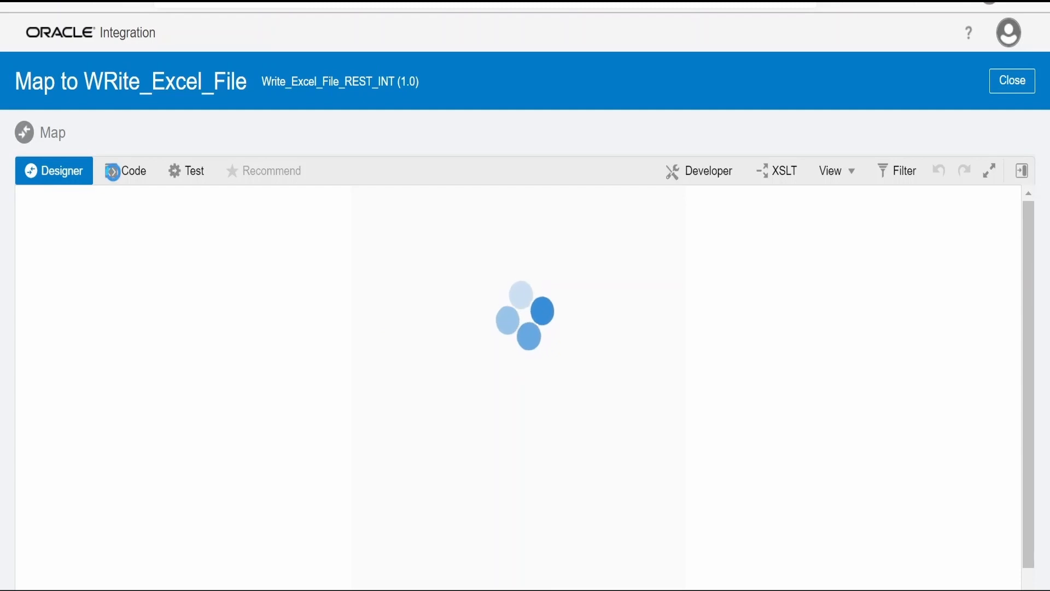
click(116, 169)
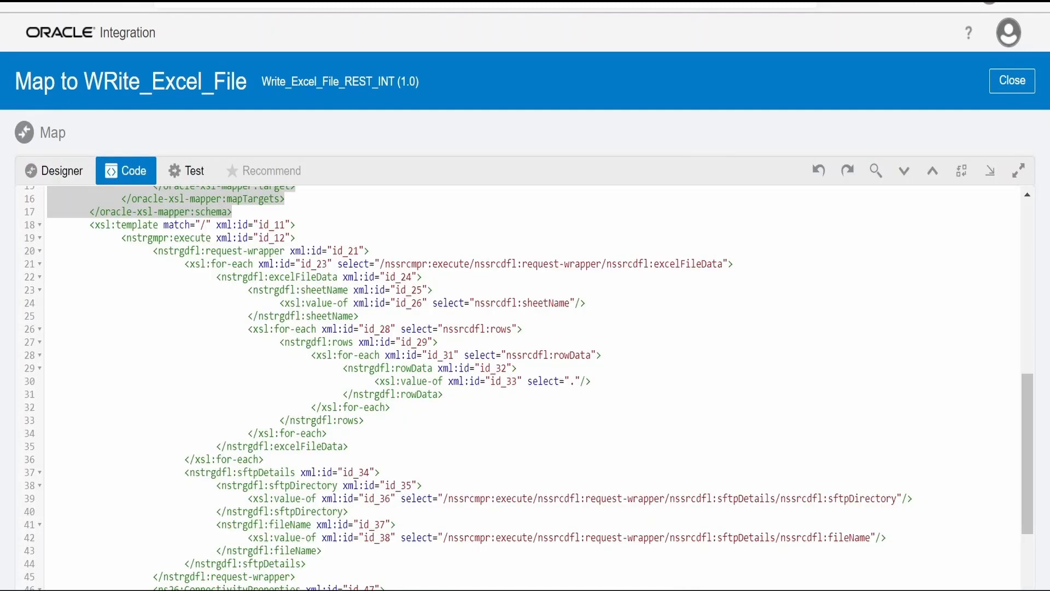
double_click(688, 264)
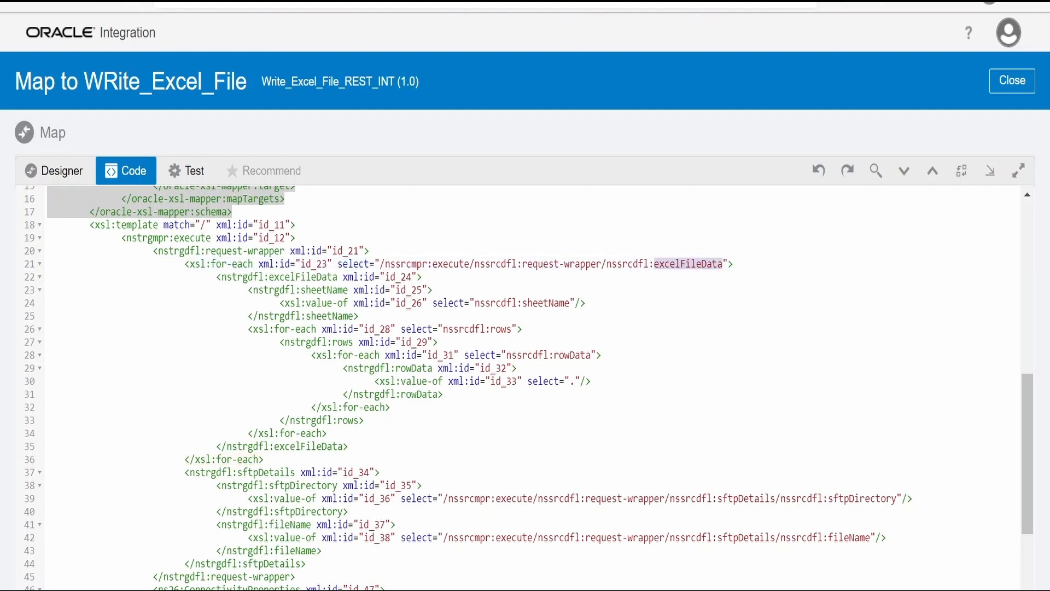
Return the mapping to the designer and turn on the XSLT and Developer views
click(53, 170)
click(786, 176)
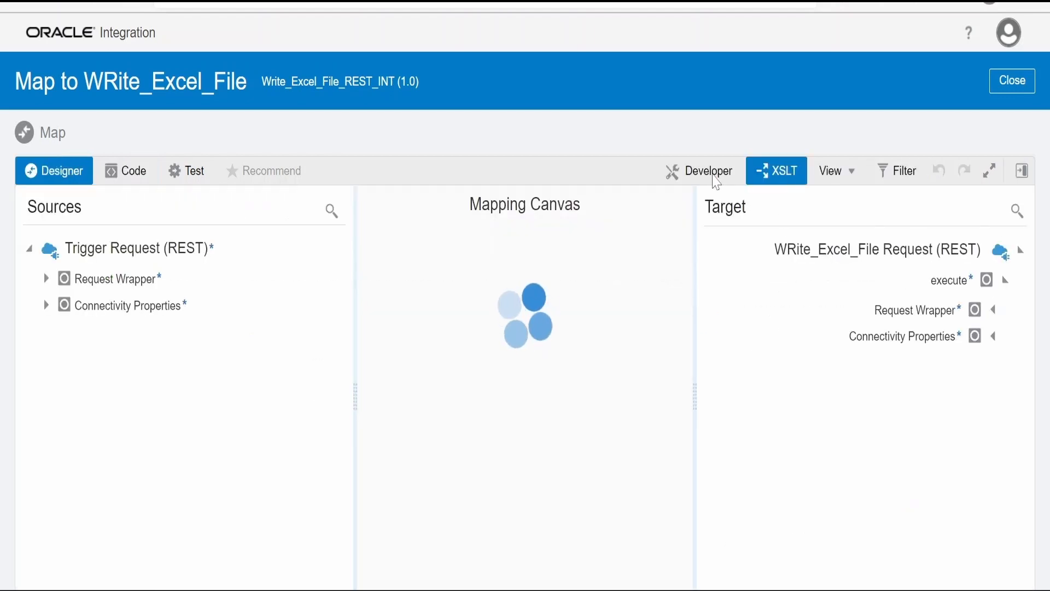
click(714, 181)
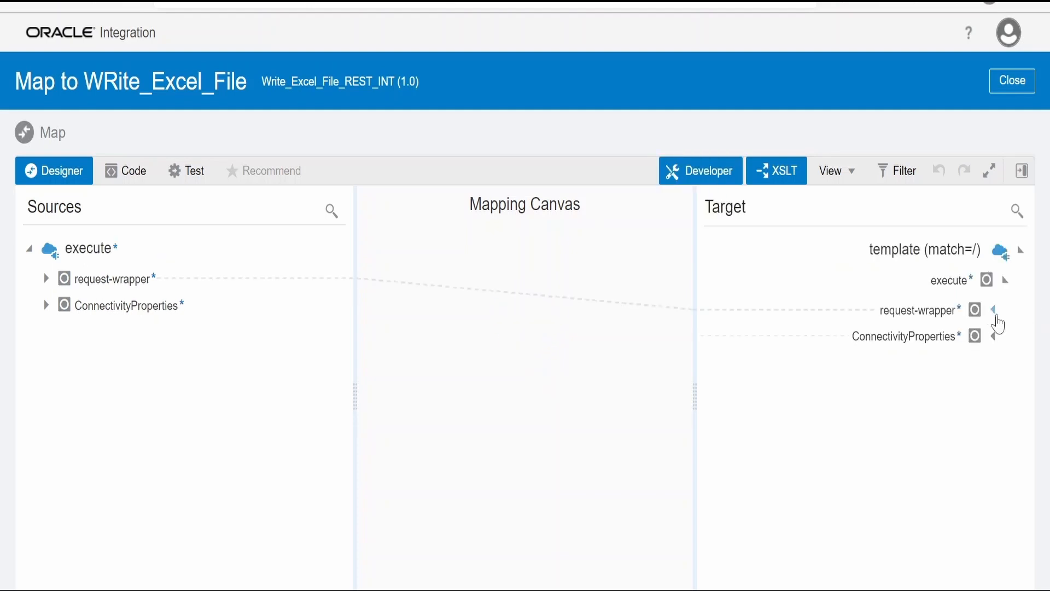
Expand request-wrapper, excelFileData and sftpDetails in both the source and target trees to examine their mappings
click(993, 311)
click(983, 367)
click(982, 423)
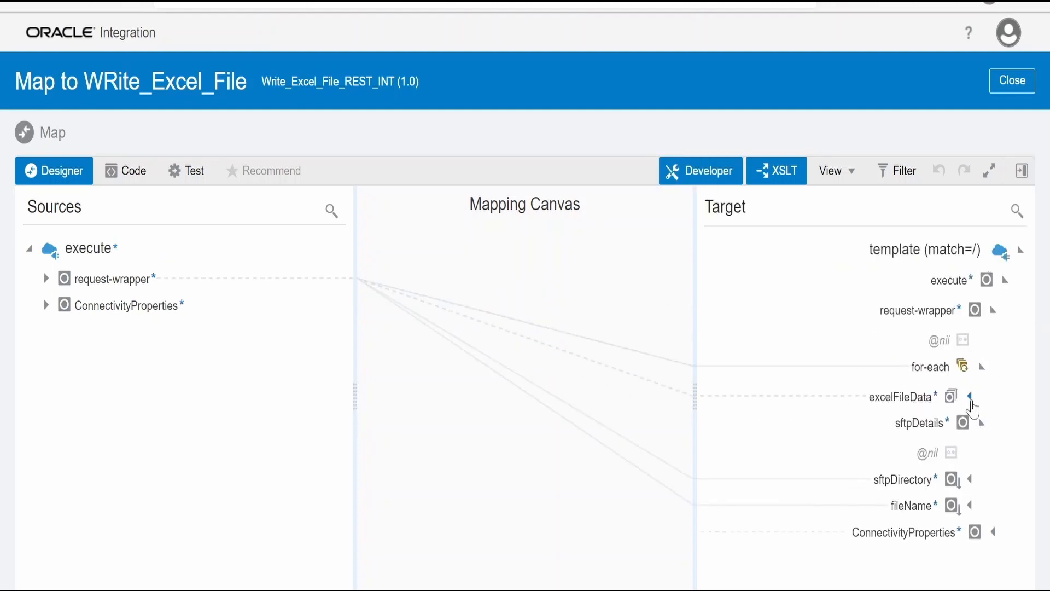
click(970, 396)
click(46, 279)
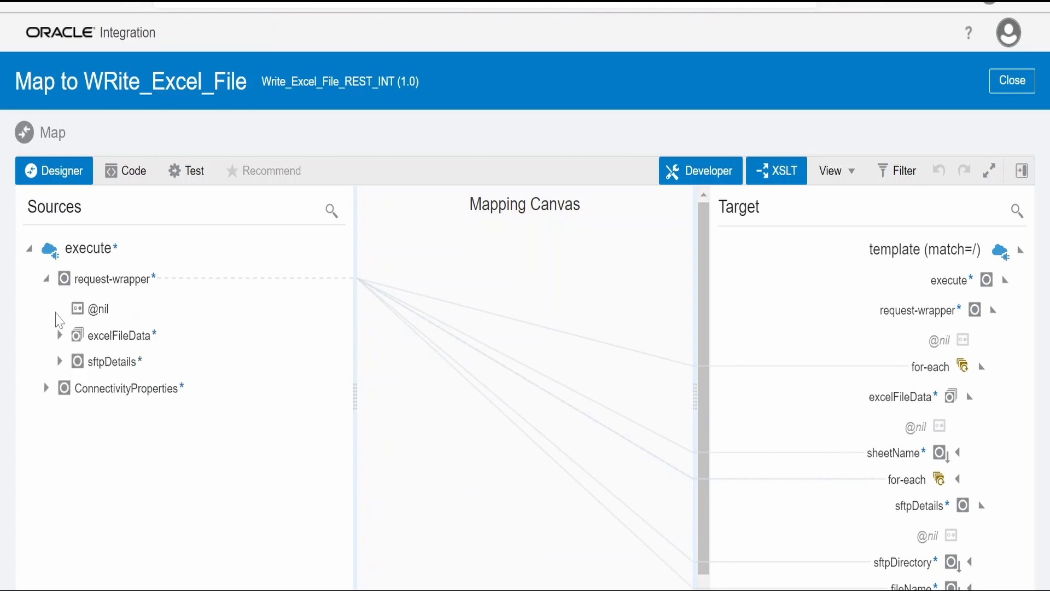
click(60, 335)
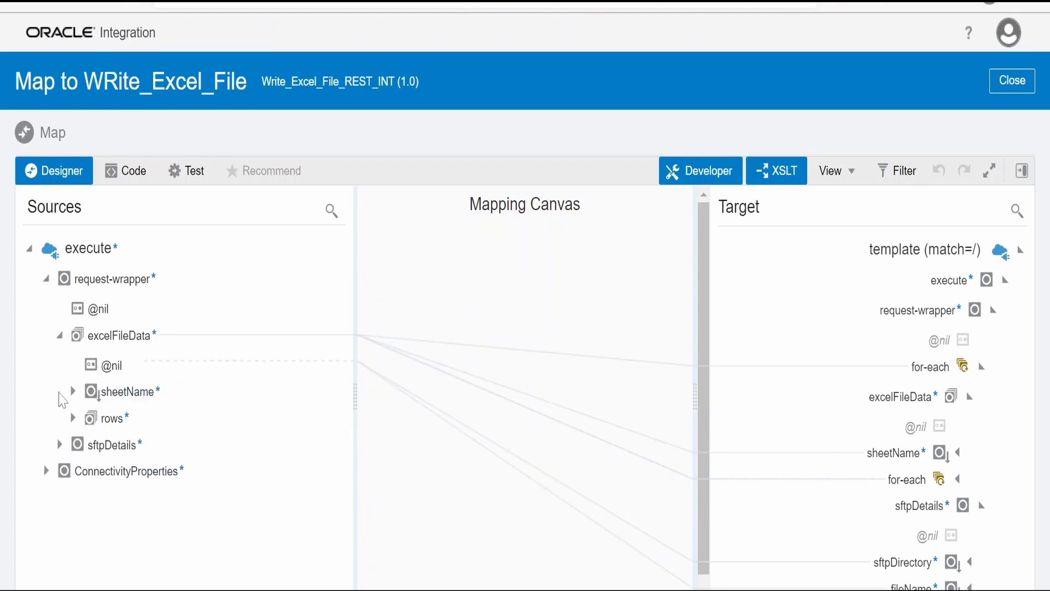
click(59, 444)
scroll(709, 467, down, 1)
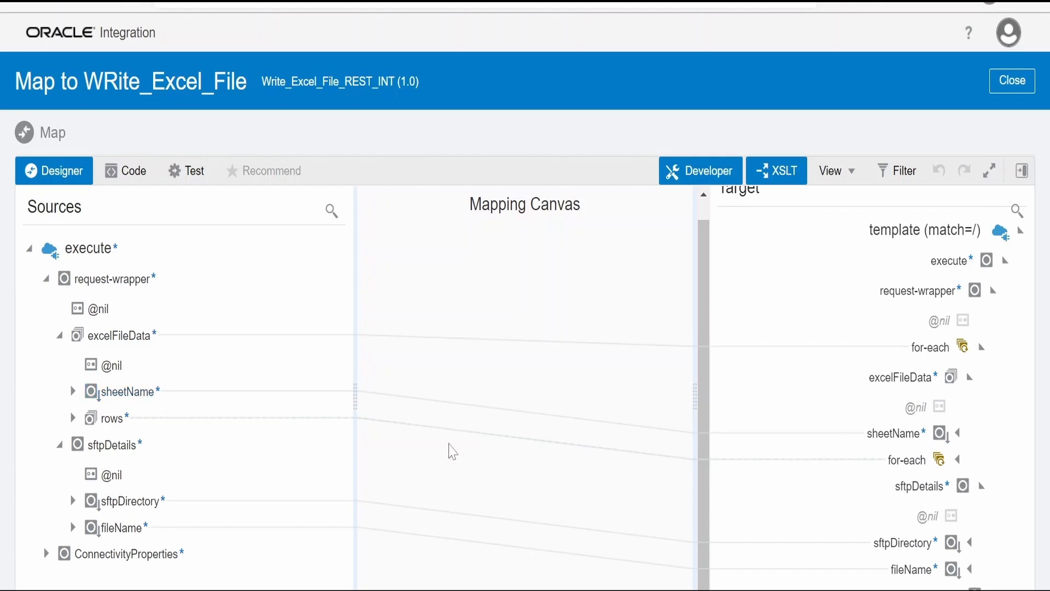
Expand the source rows element and examine the rowData, sftpDetails and ConnectivityProperties mappings
click(72, 419)
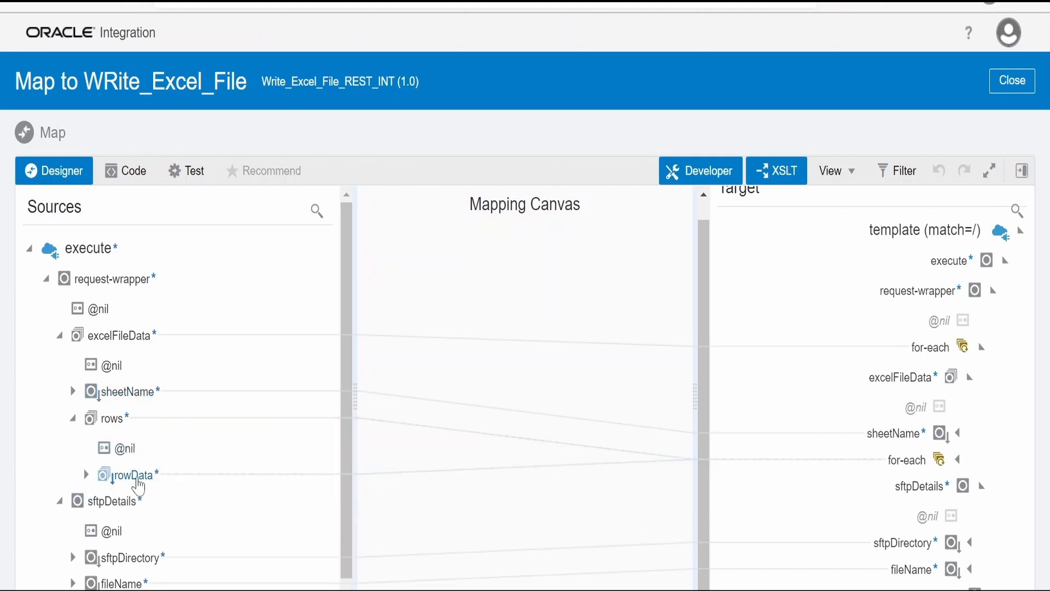
scroll(175, 582, down, 1)
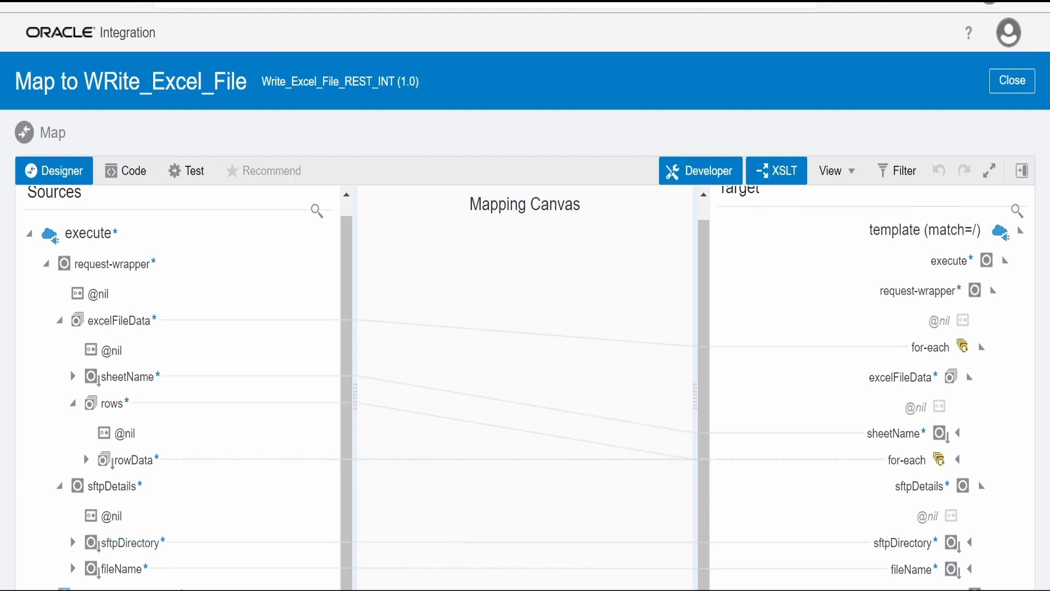
scroll(175, 580, down, 2)
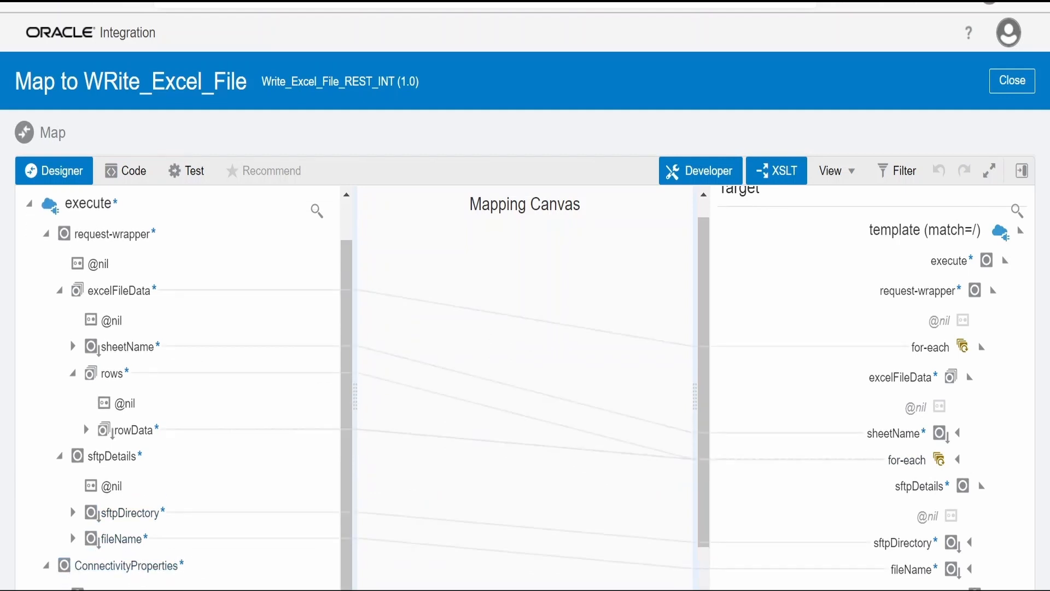
scroll(988, 584, down, 4)
click(982, 568)
scroll(924, 569, down, 4)
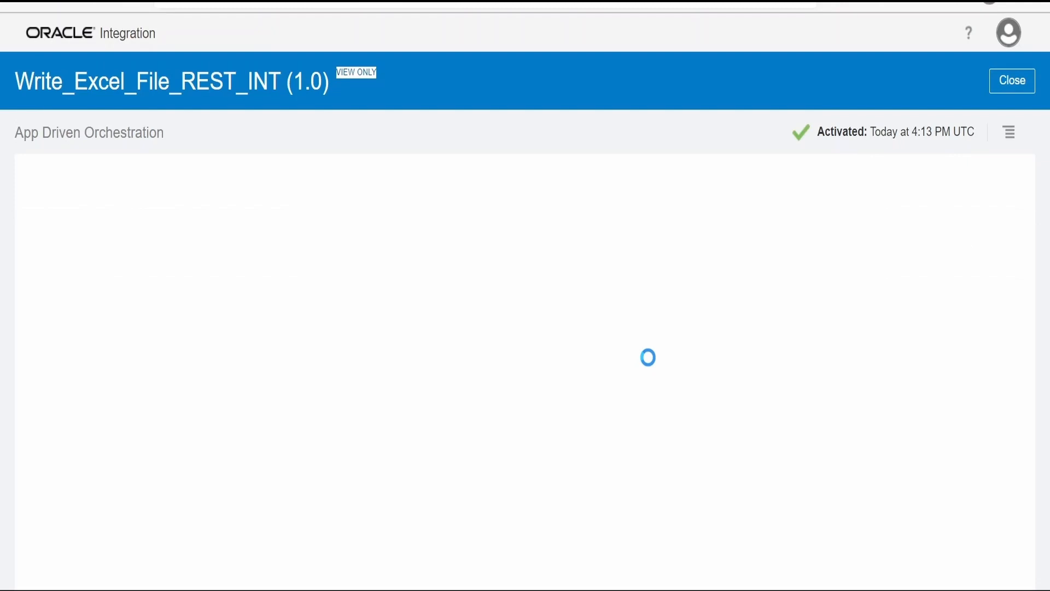
Open the Map to Trigger mapping, expand both Response Wrappers to review the Status, Message and File Name mappings, and close it
click(668, 371)
click(685, 300)
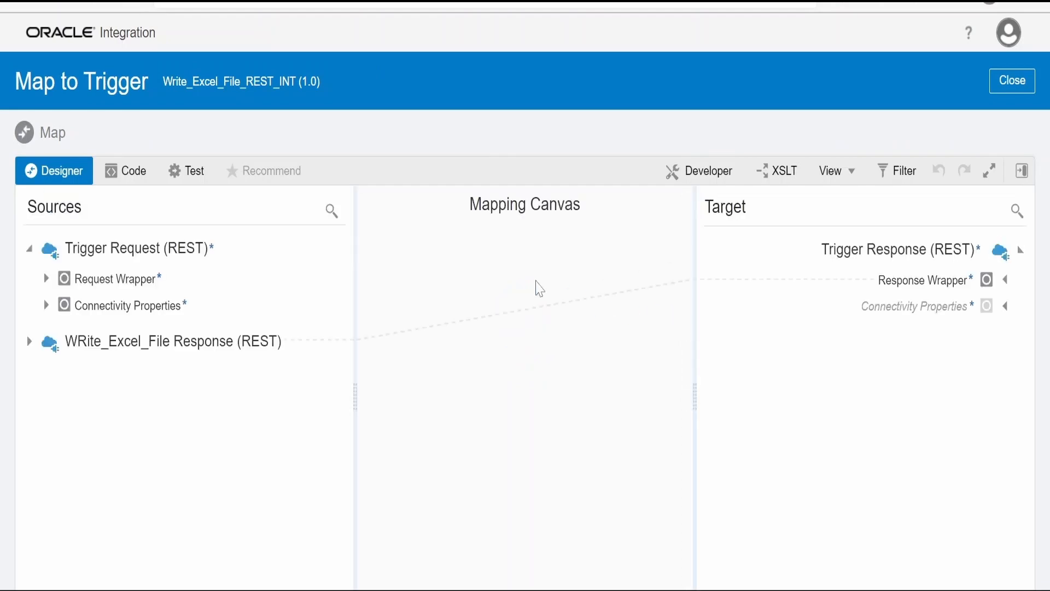
click(29, 341)
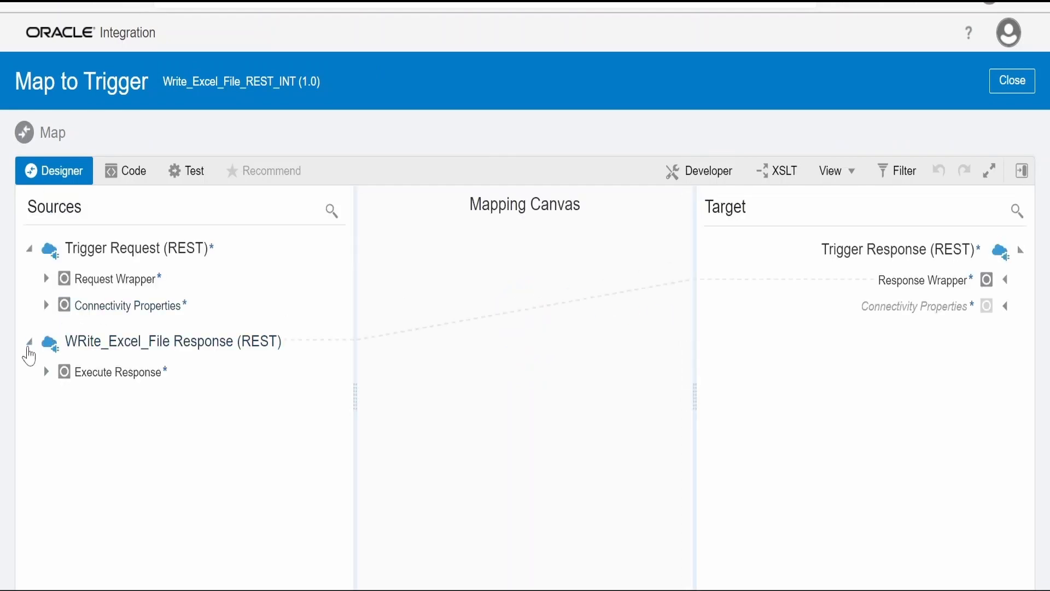
click(46, 372)
click(58, 401)
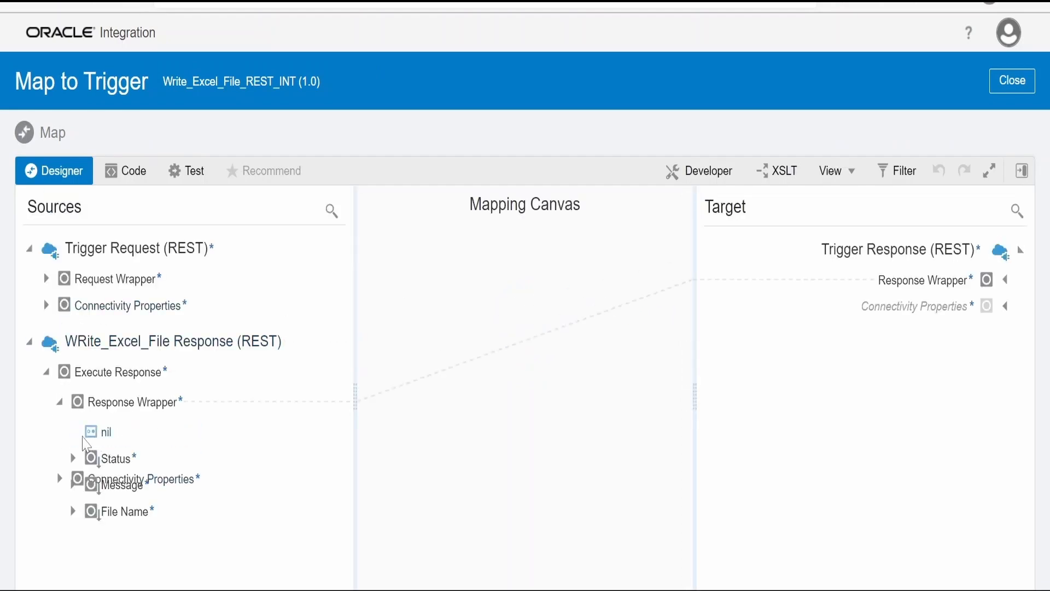
click(1004, 280)
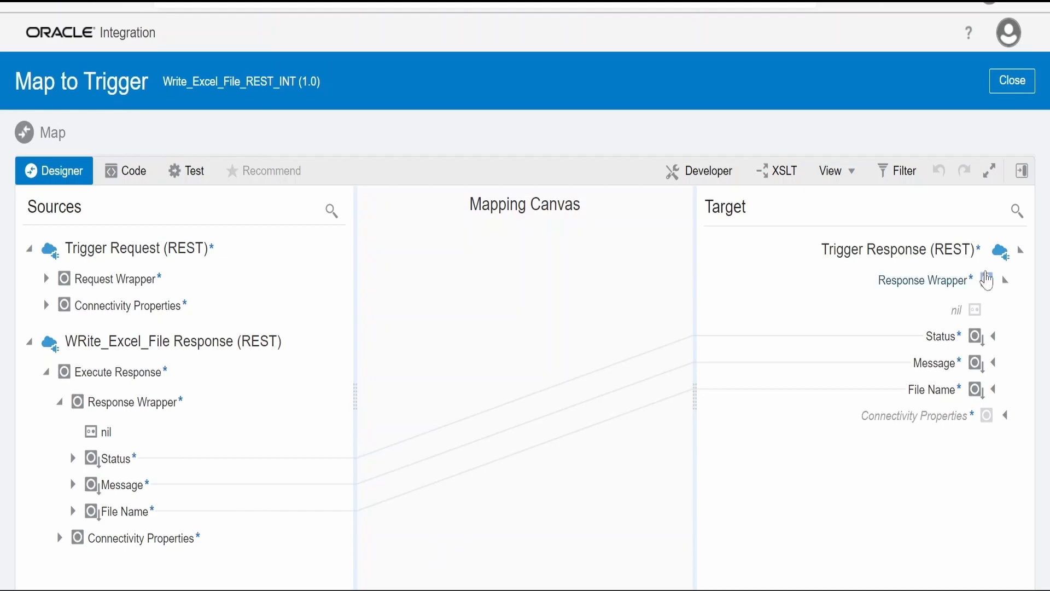
click(1017, 88)
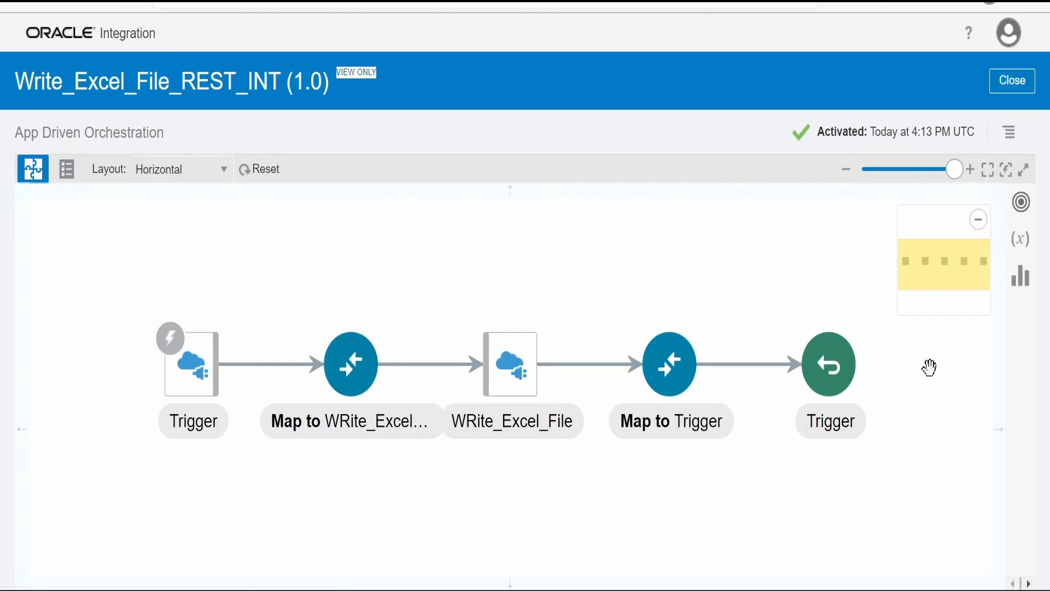
Return to the integrations list and open the test page of Write_Excel_File_REST_INT
click(518, 408)
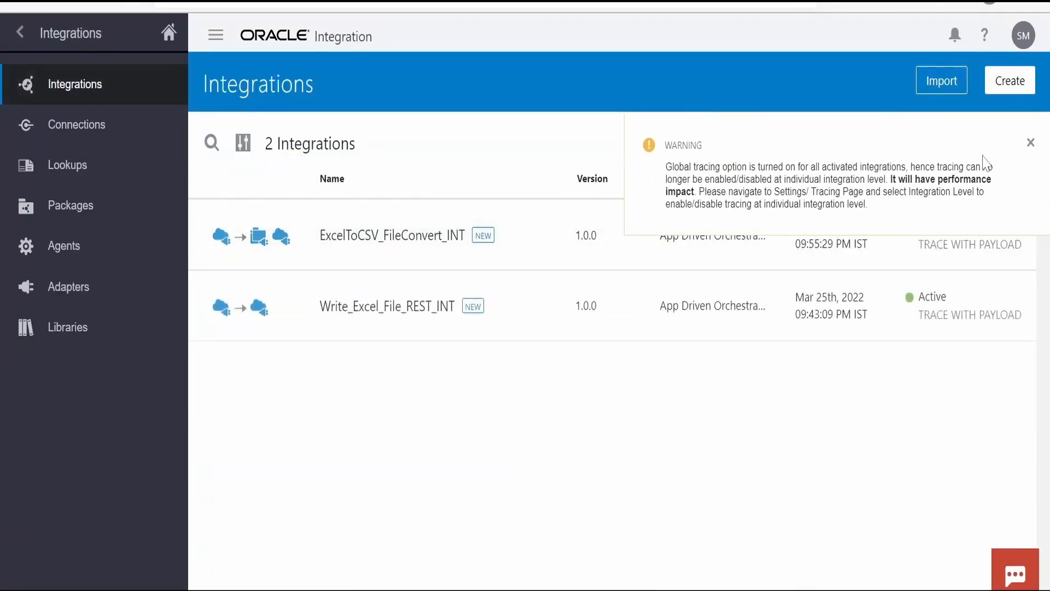
click(1017, 151)
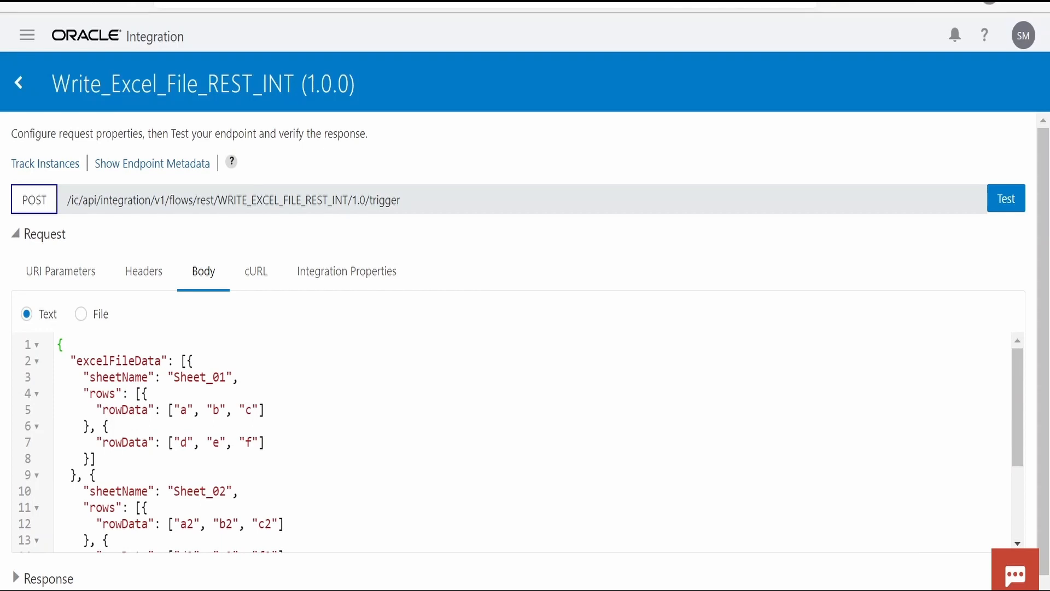
Examine the test request body, covering the Sheet_01 and Sheet_02 rows and the sftpDetails file name and directory
scroll(533, 441, down, 2)
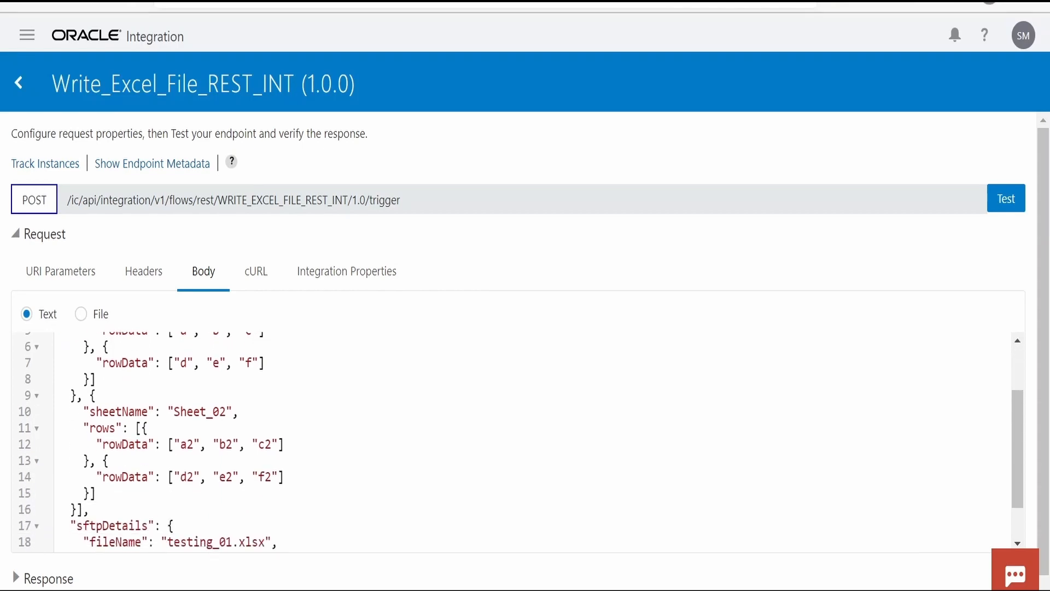
scroll(533, 442, up, 2)
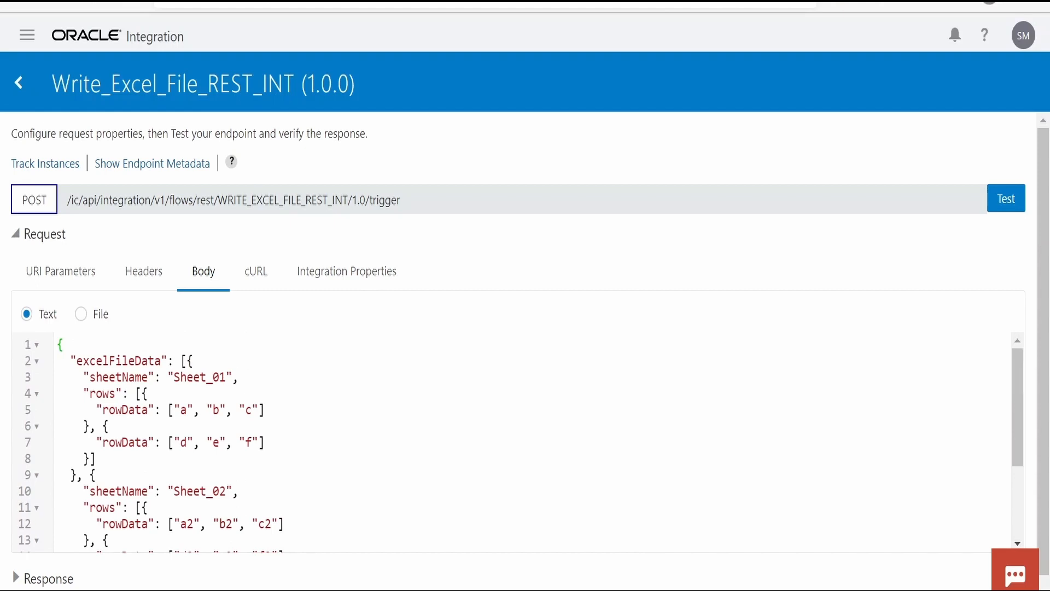
double_click(191, 376)
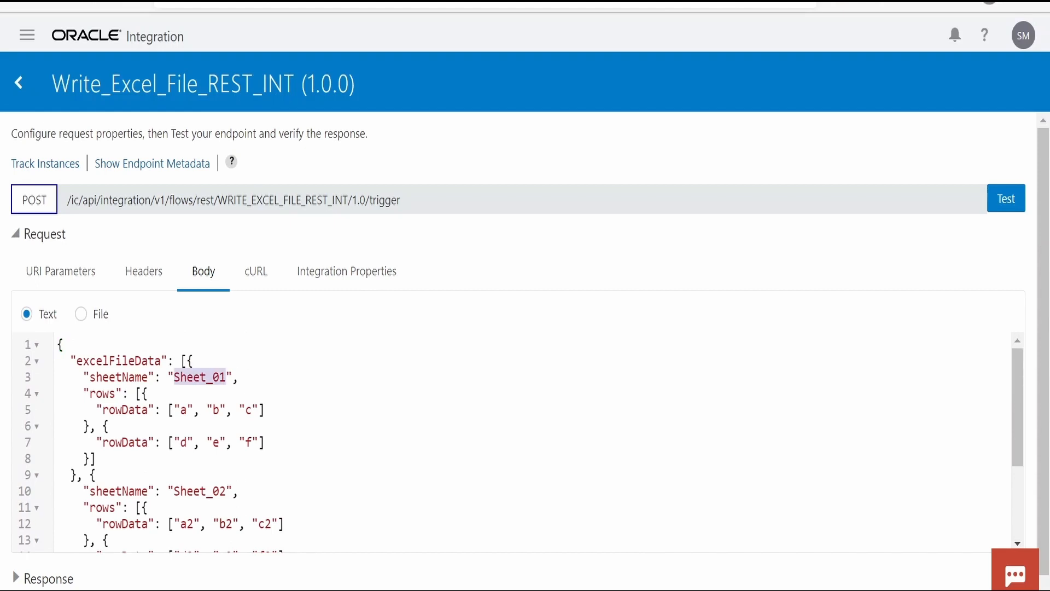
scroll(533, 441, down, 2)
double_click(200, 410)
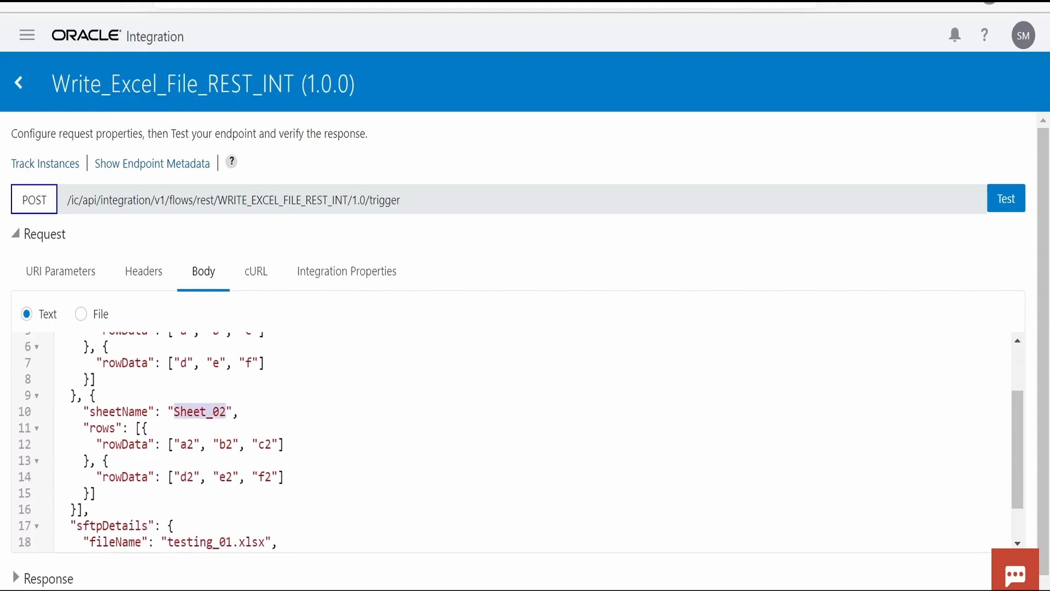
scroll(200, 410, up, 1)
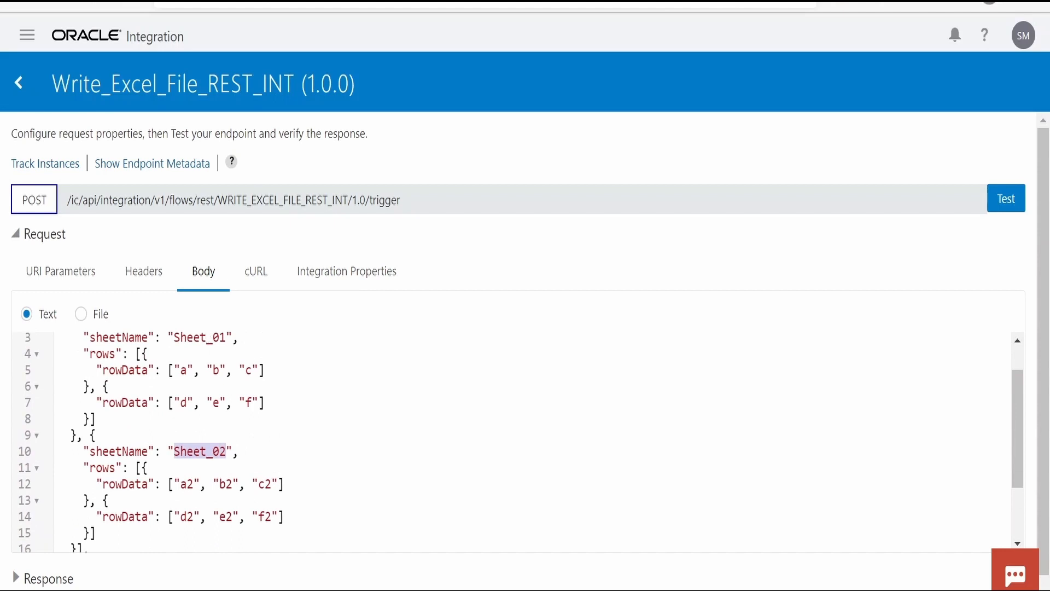
scroll(520, 442, down, 1)
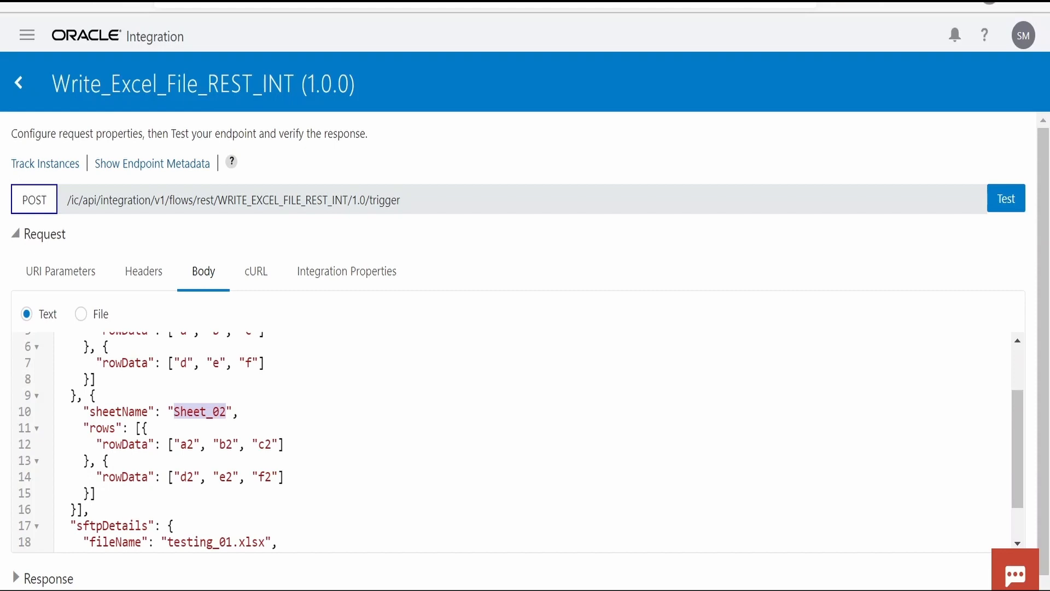
scroll(521, 442, down, 1)
scroll(46, 488, down, 1)
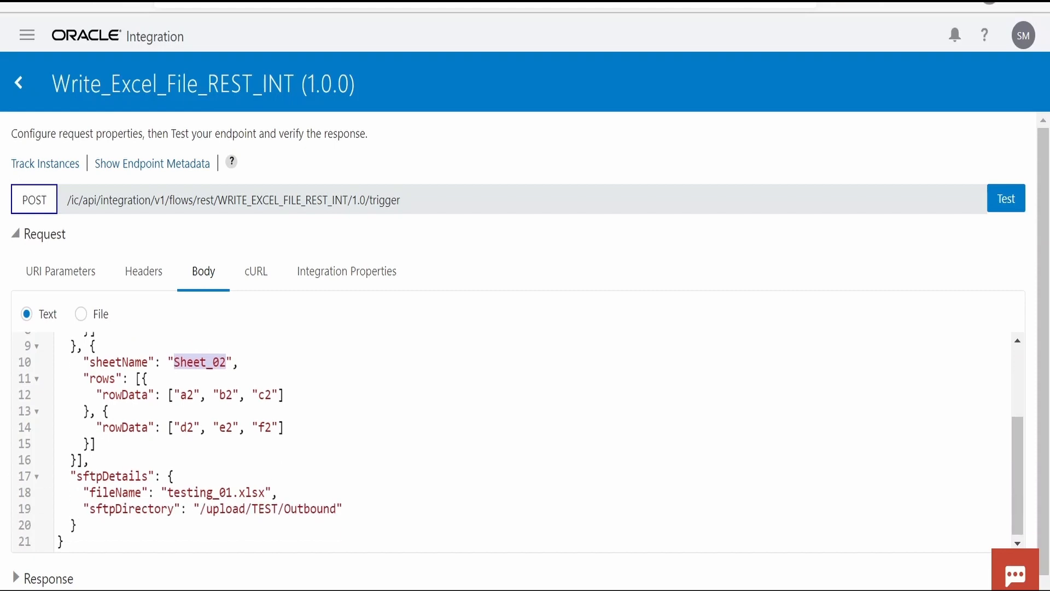
Check the fileName and sftpDirectory values in the request body, and delete filename_01.xlsx from /upload/TEST/Outbound in the SFTP client
double_click(200, 492)
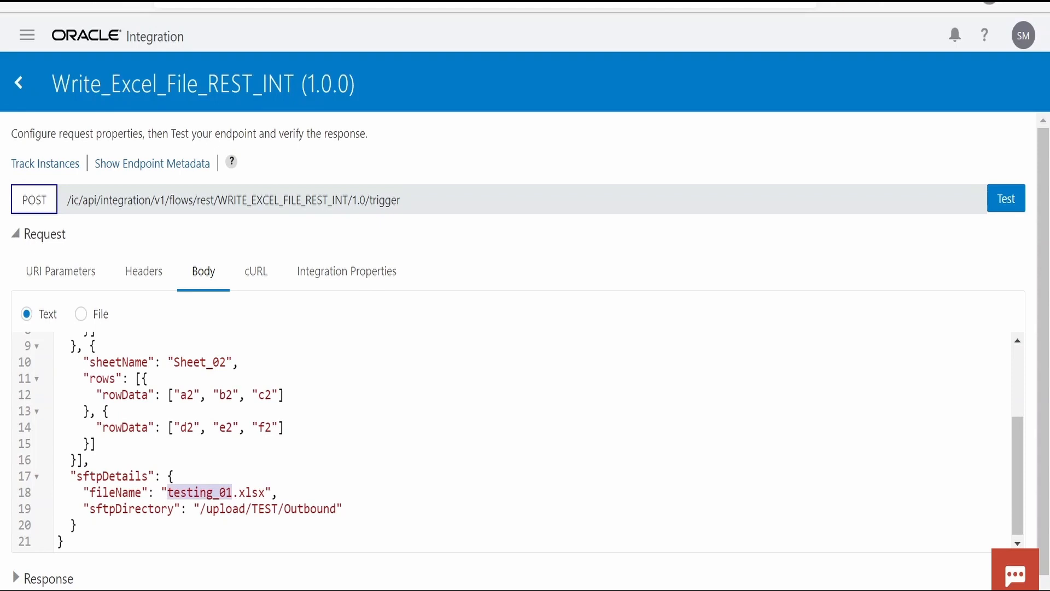
drag(200, 509, 335, 509)
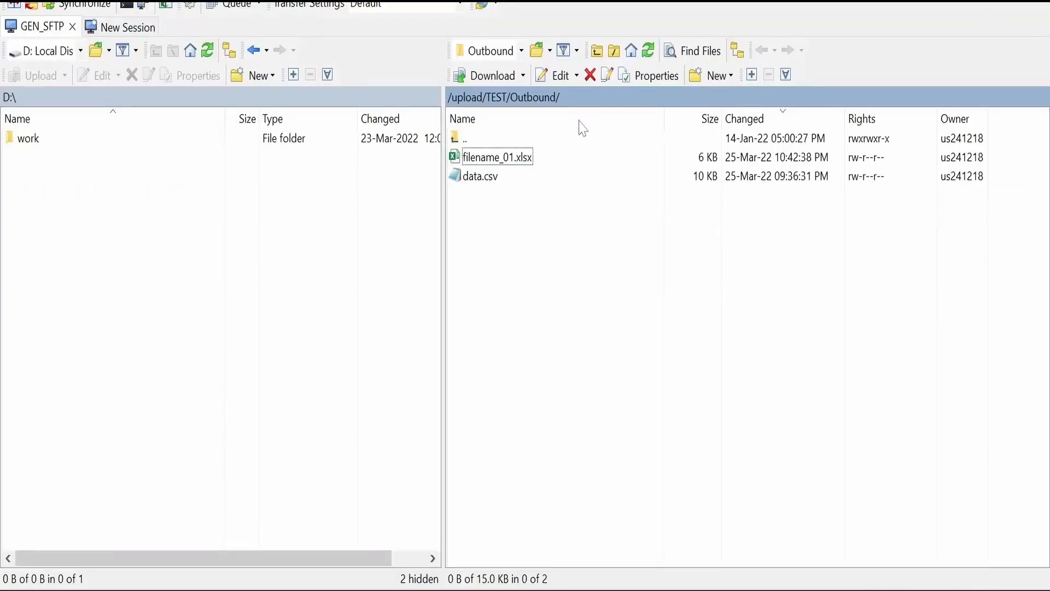
click(512, 163)
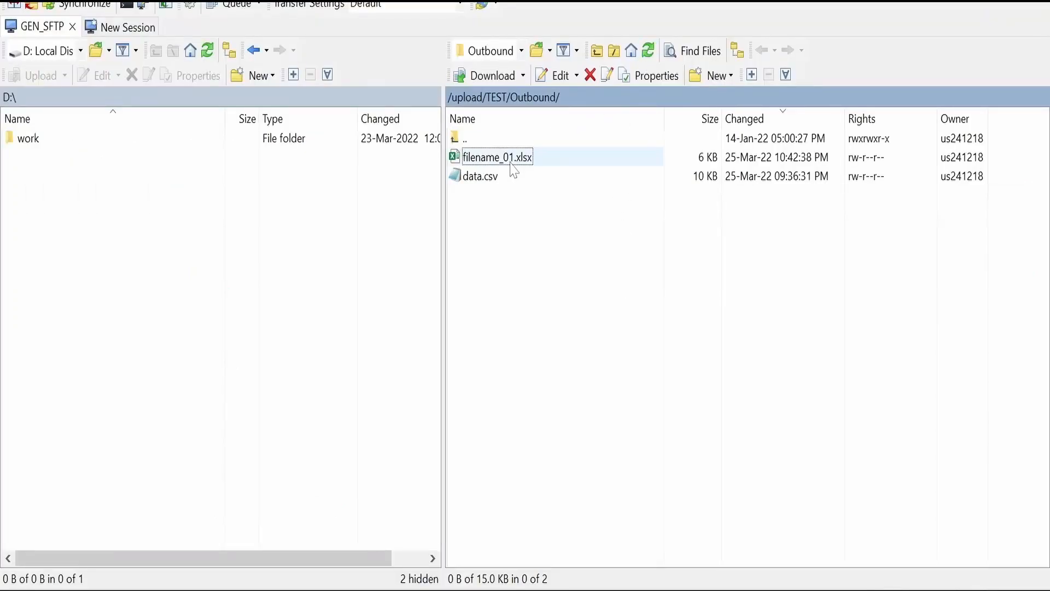
click(509, 162)
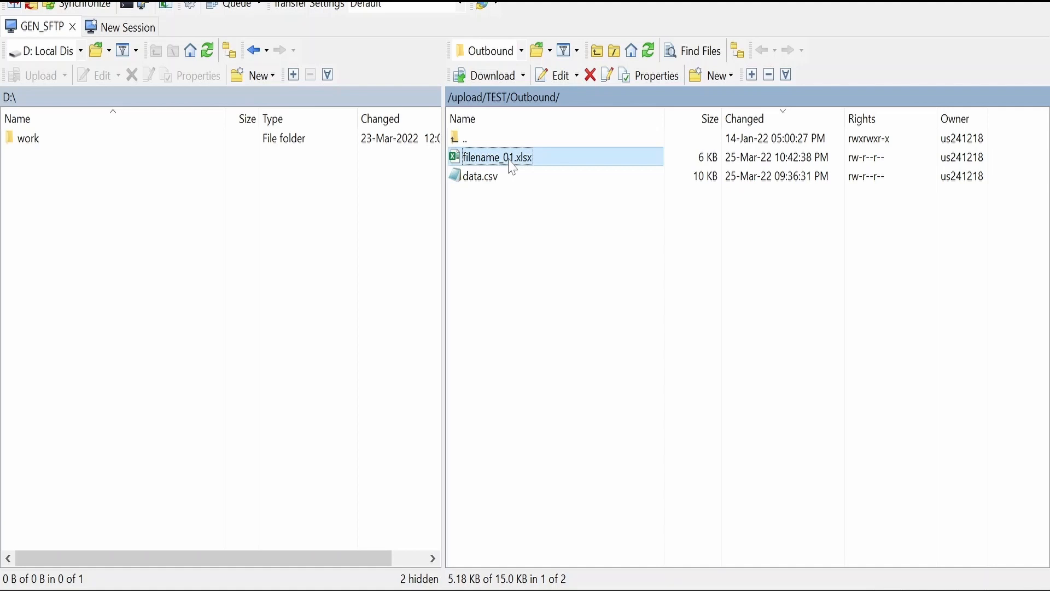
key(Delete)
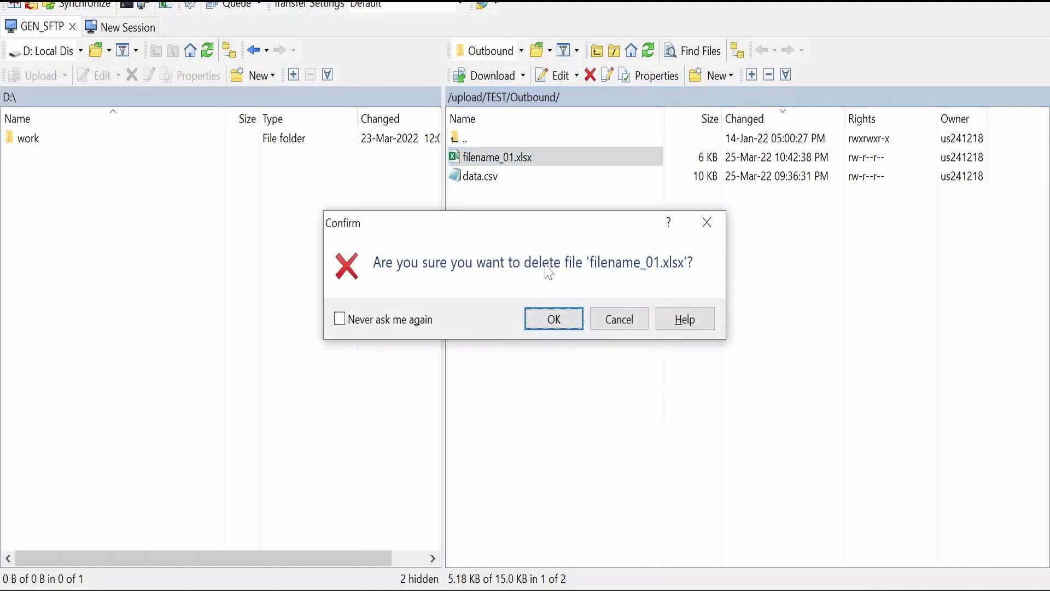
click(550, 316)
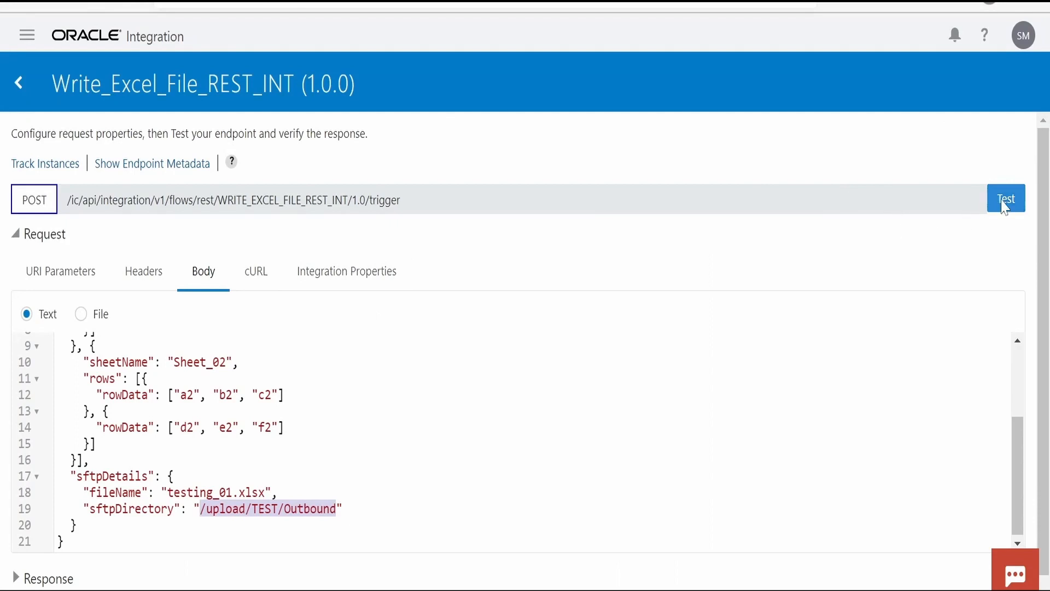
Run the Write_Excel_File_REST_INT test from Oracle Integration and check the fileName in the response body
click(1003, 199)
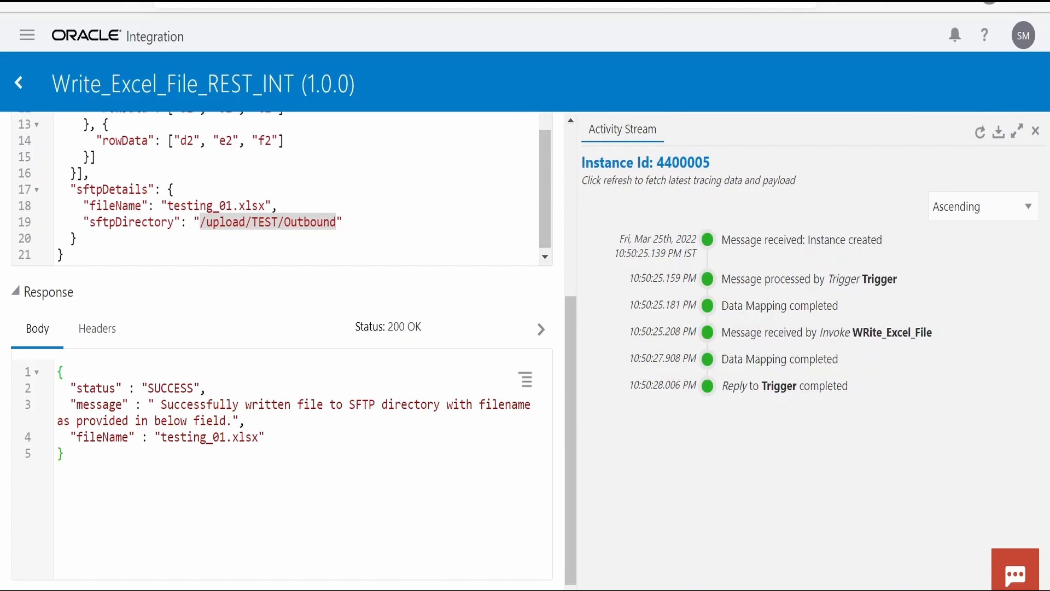
triple_click(193, 437)
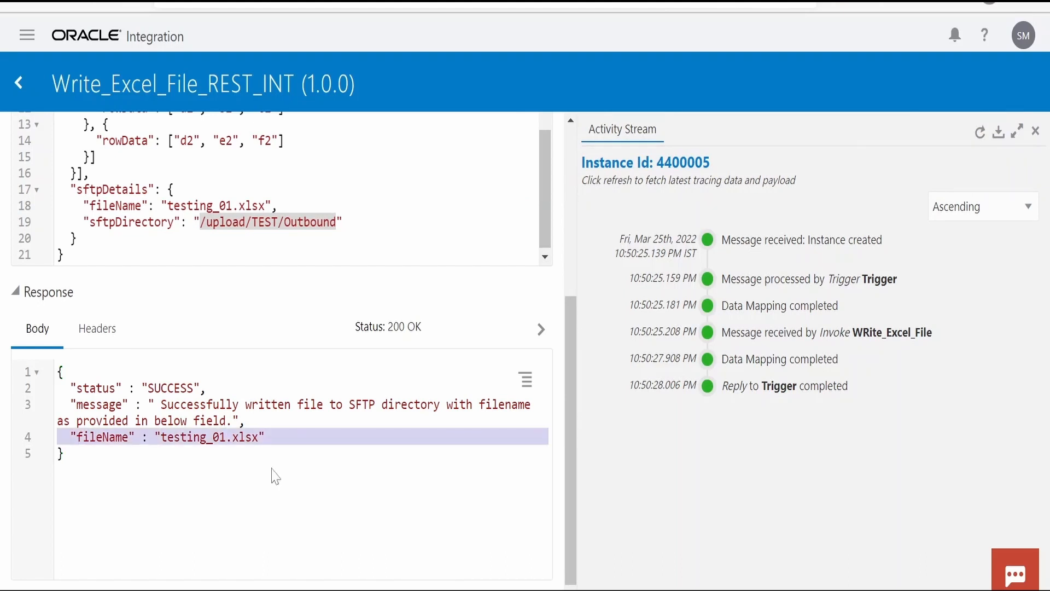
Switch to the SFTP client and download testing_01.xlsx from /upload/TEST/Outbound to the local D:\ drive
click(403, 590)
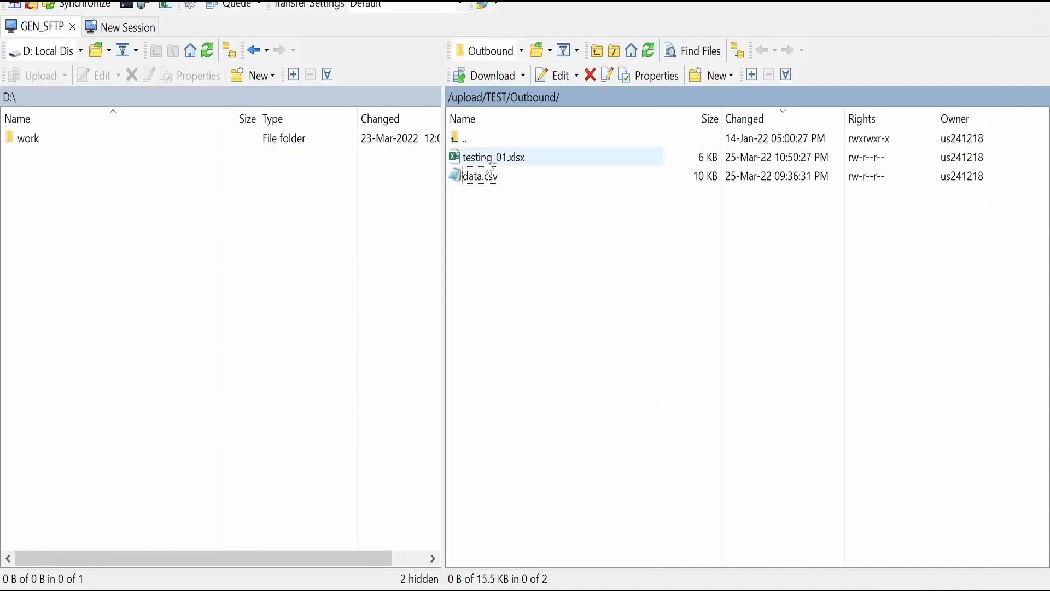
click(490, 164)
right_click(489, 166)
click(520, 219)
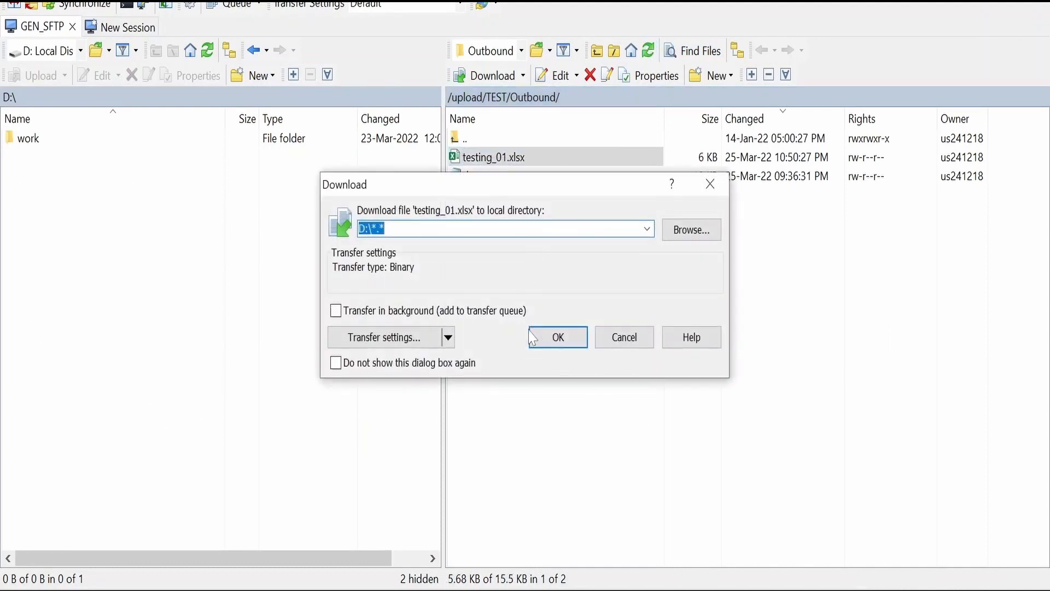
click(553, 335)
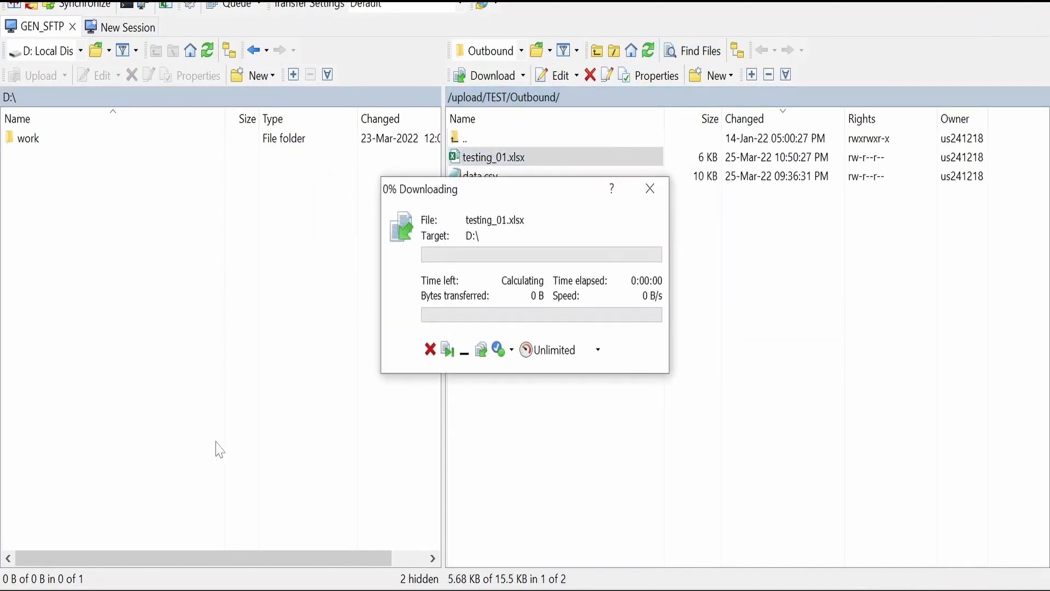
Open testing_01.xlsx from Local Disk (D:) in Excel and examine the rows on Sheet_01 and Sheet_02
click(253, 548)
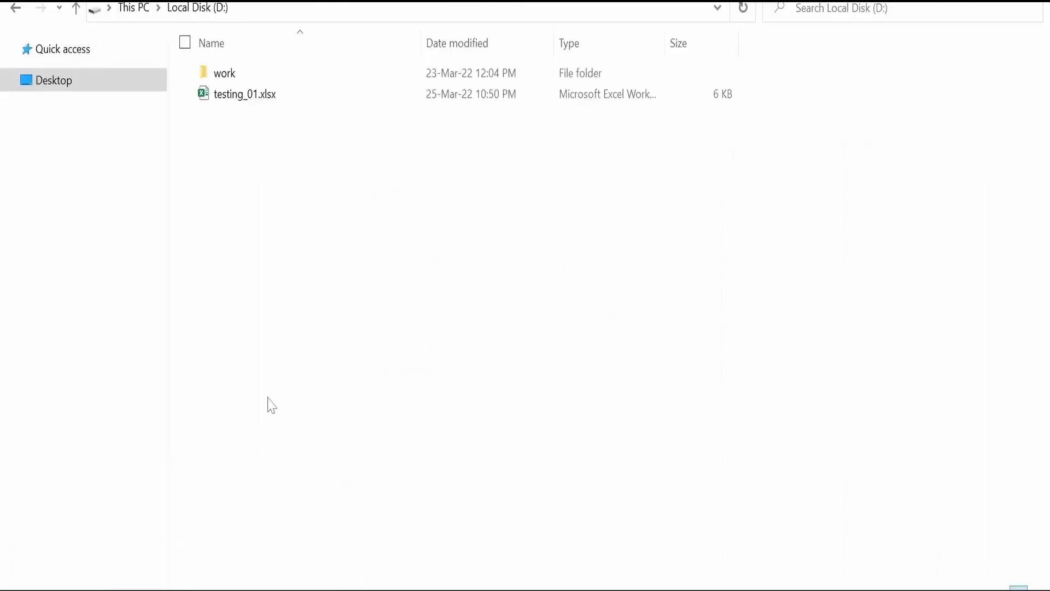
double_click(250, 98)
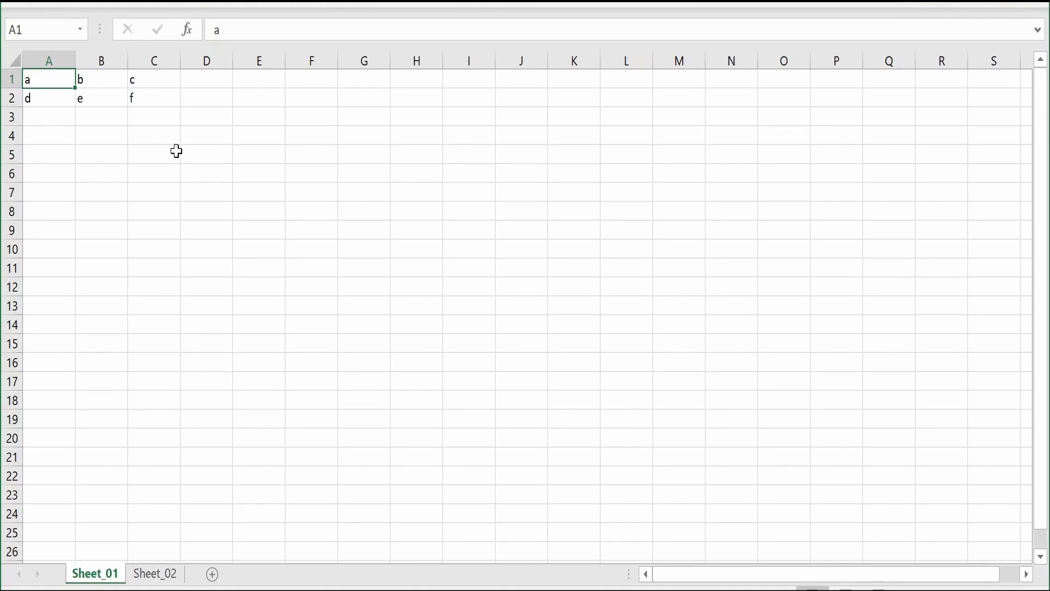
click(160, 575)
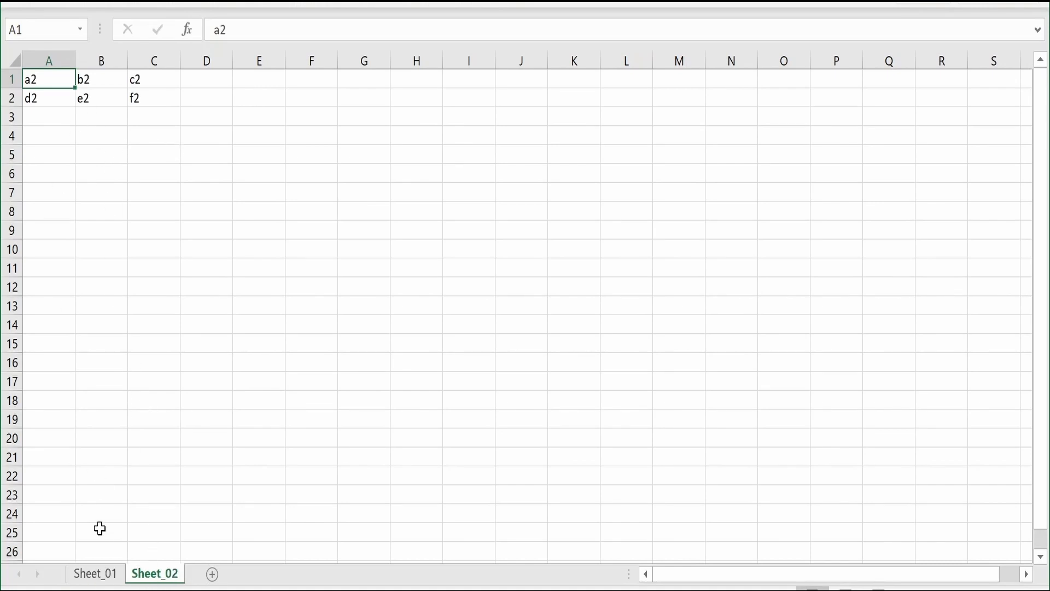
click(105, 574)
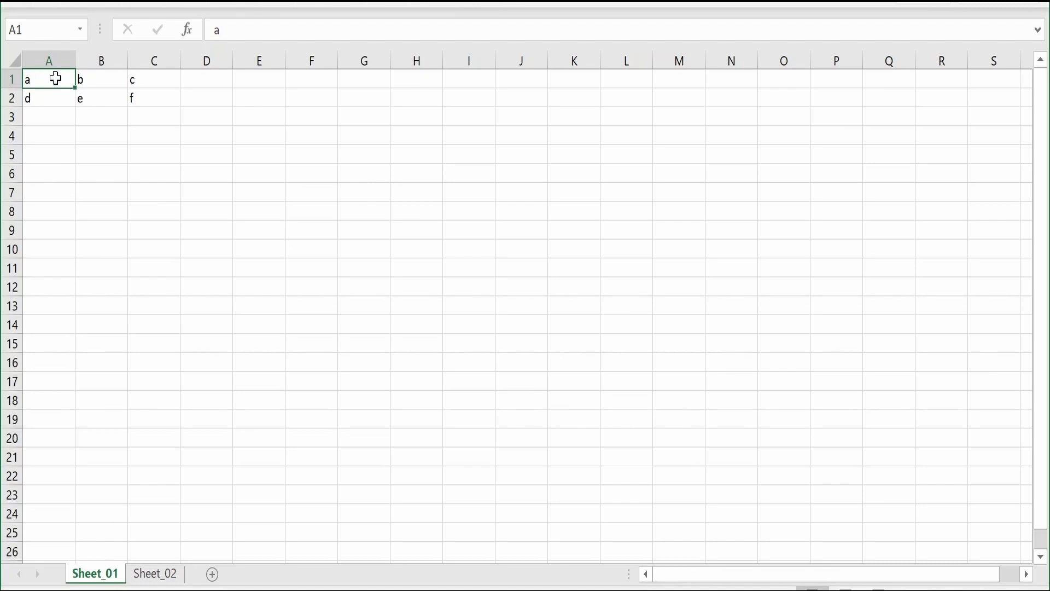
click(176, 581)
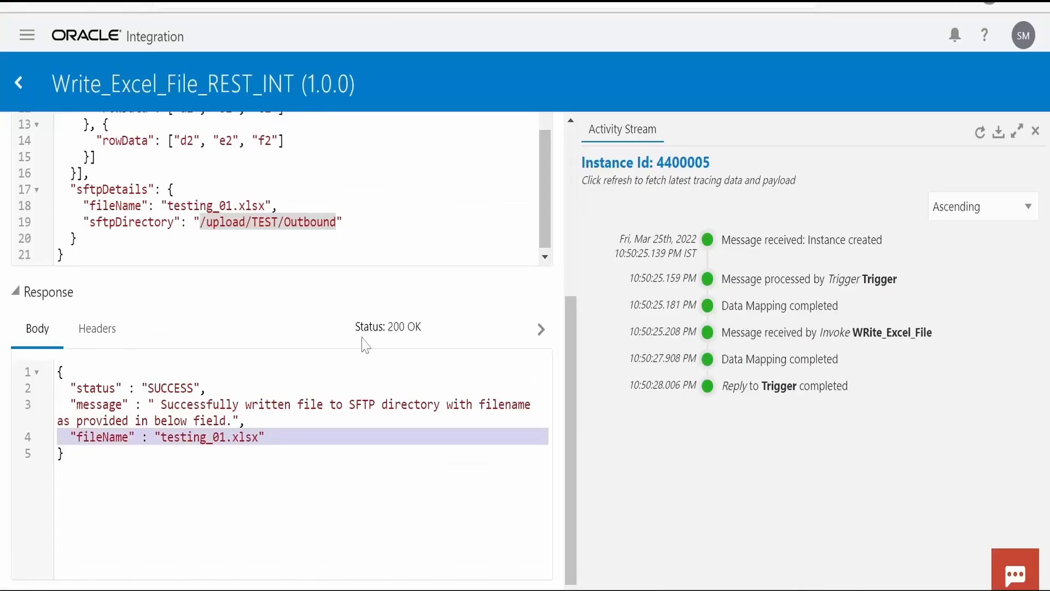
Return to the integration test page and remove the "sheetName": "Sheet_02" line from the request body
scroll(358, 344, up, 5)
drag(533, 395, 542, 295)
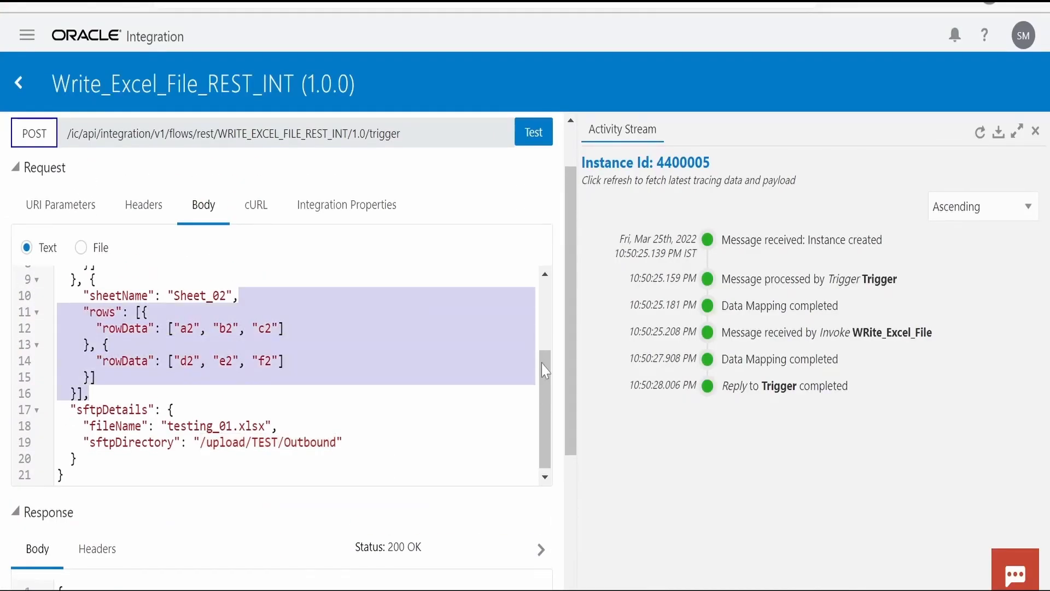
drag(538, 377, 544, 284)
click(549, 372)
scroll(549, 377, up, 3)
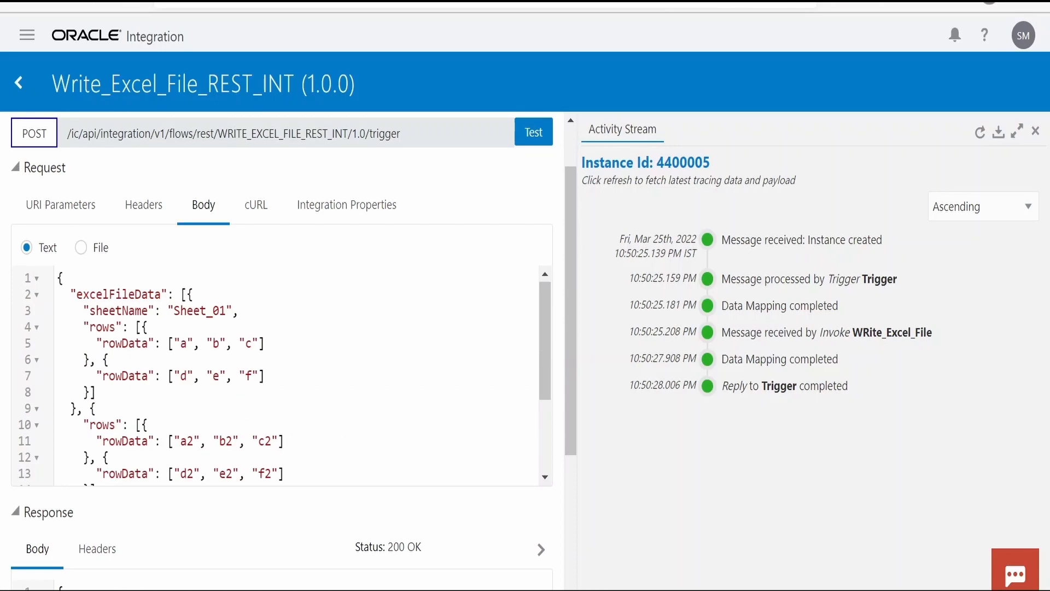
scroll(279, 375, down, 3)
scroll(279, 375, up, 3)
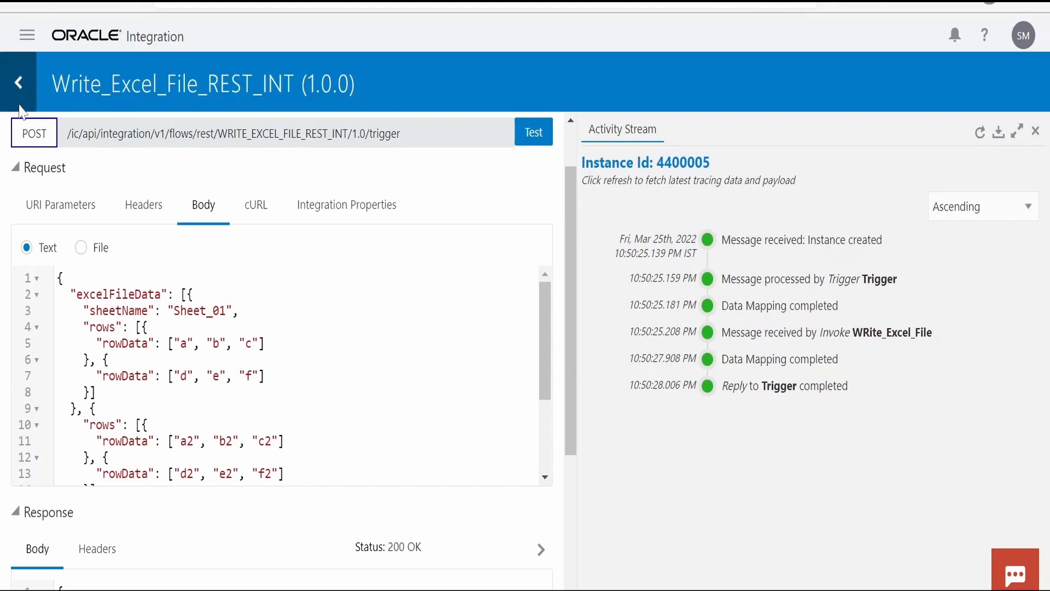
Return to the integrations list, dismiss the tracing warning, and open the ExcelToCSV_FileConvert_INT integration
click(19, 82)
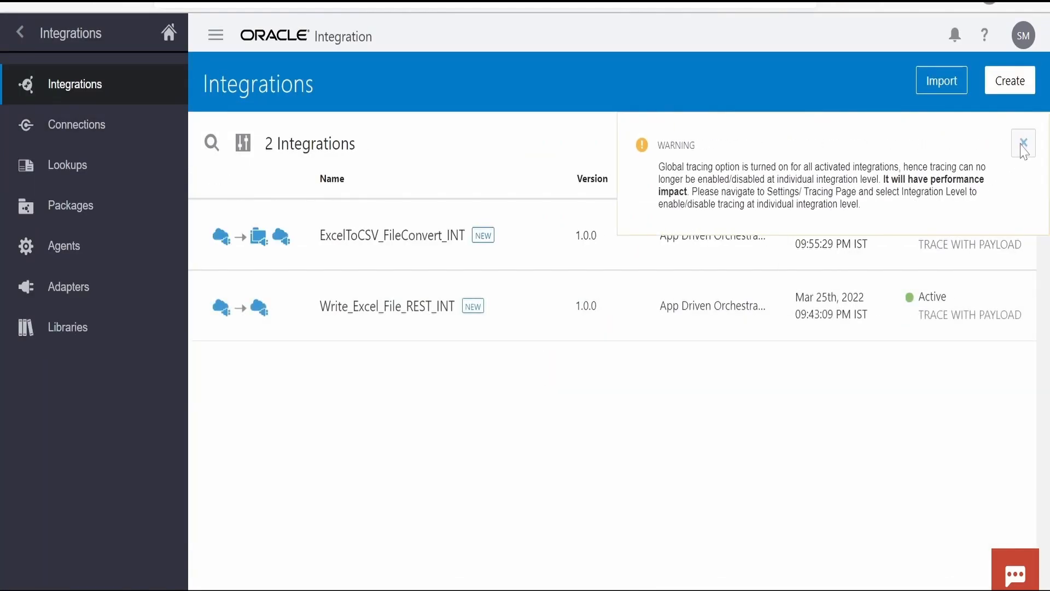
mouse_move(332, 332)
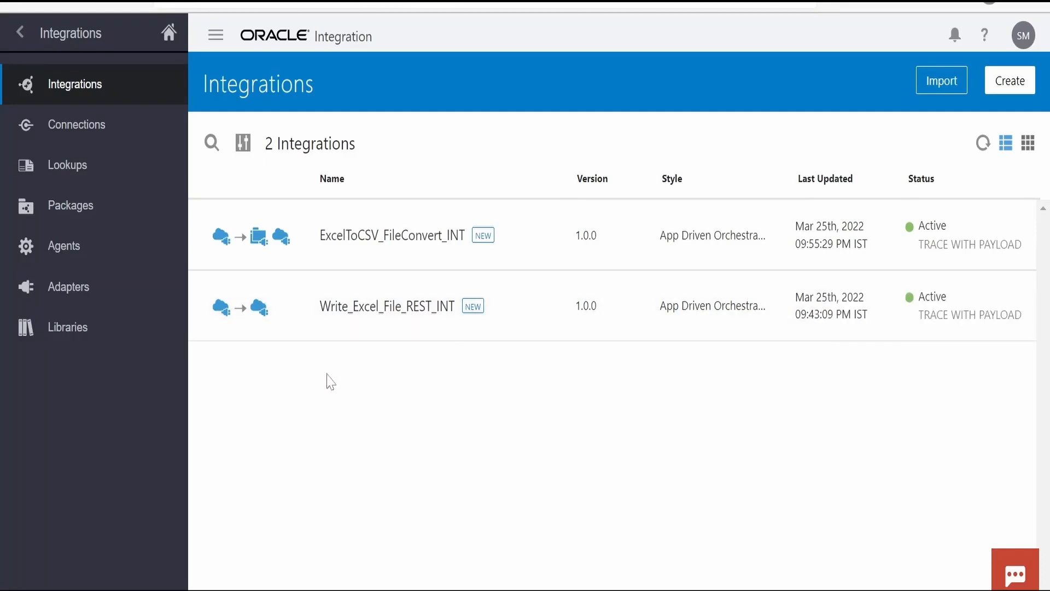
mouse_move(346, 265)
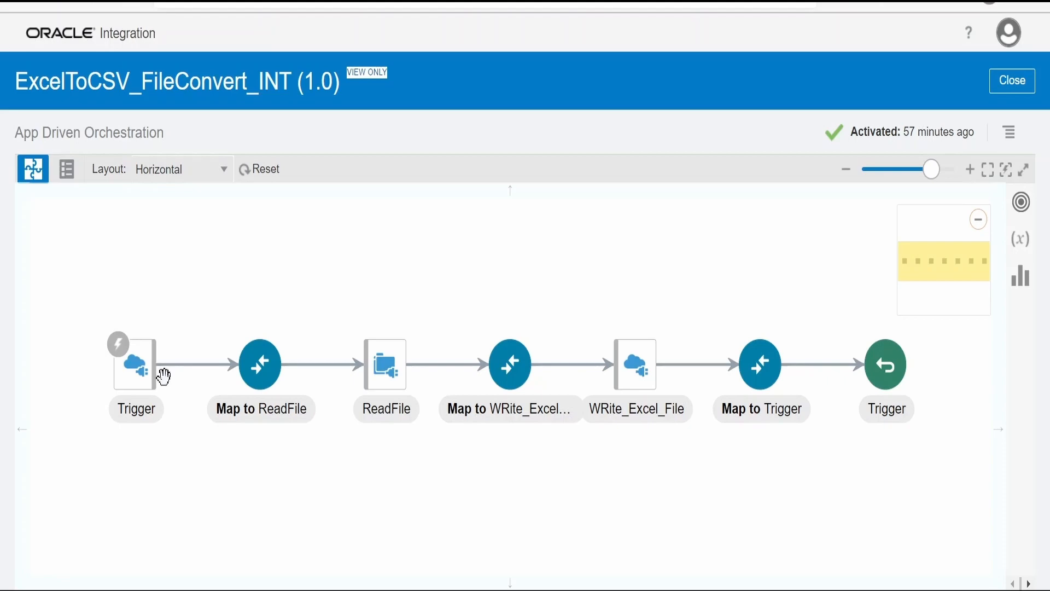
Open the Trigger's REST endpoint configuration in view mode and review its Basic Info and Resource Configuration
click(153, 358)
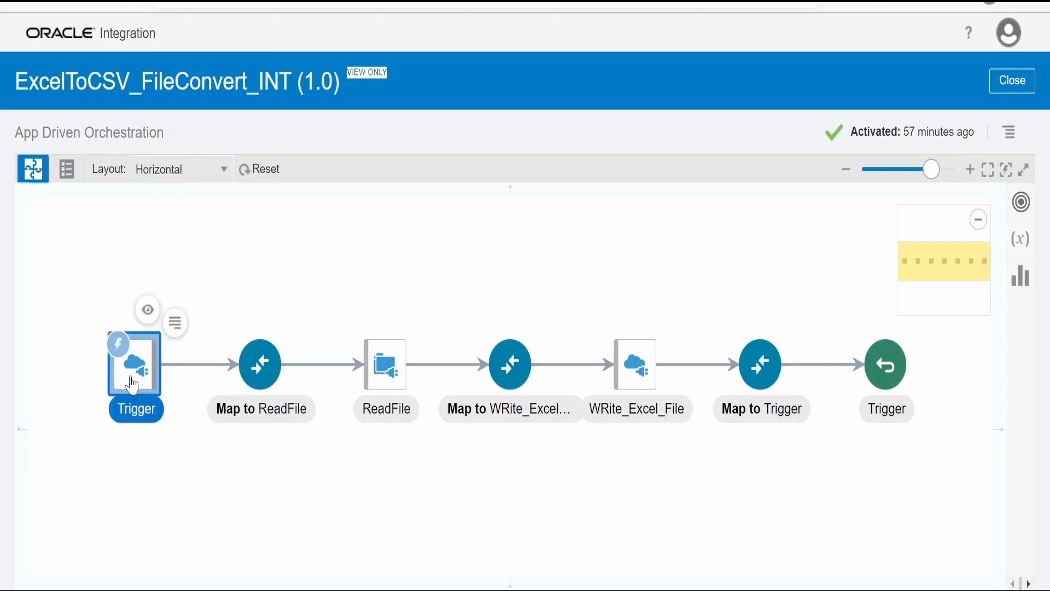
click(151, 317)
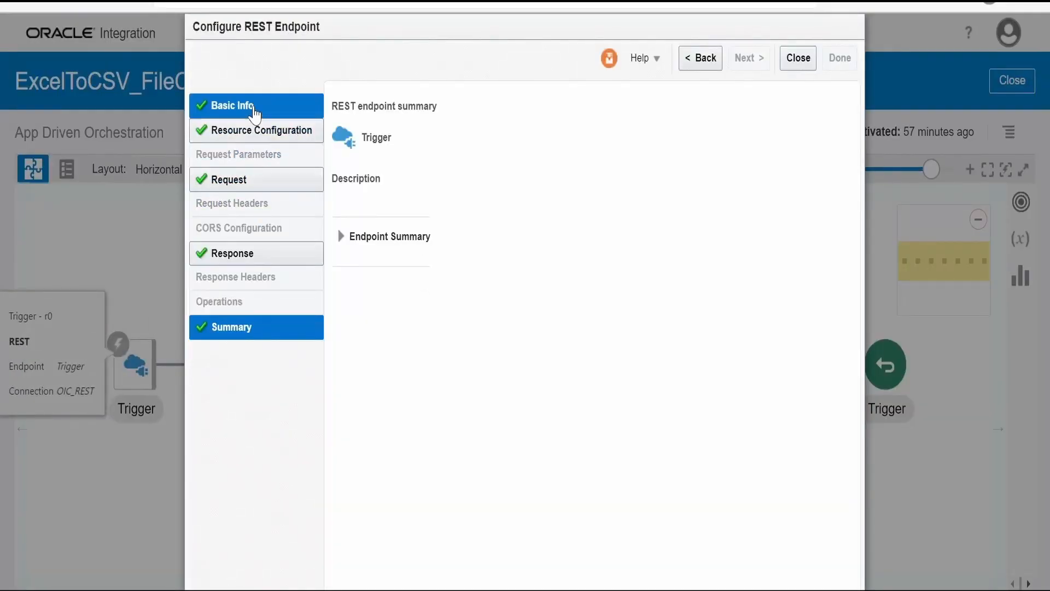
click(224, 105)
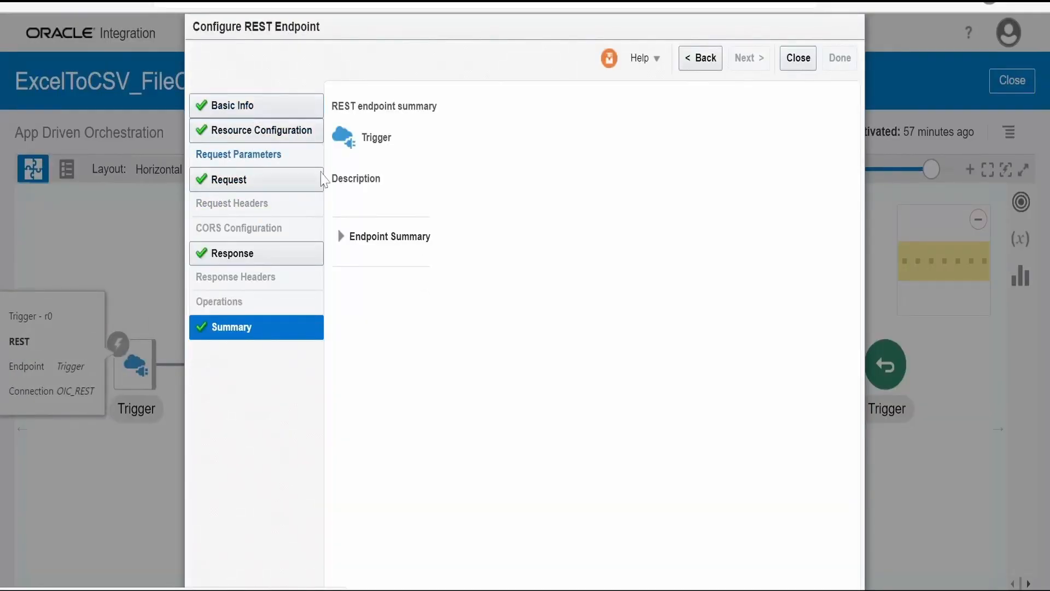
click(262, 131)
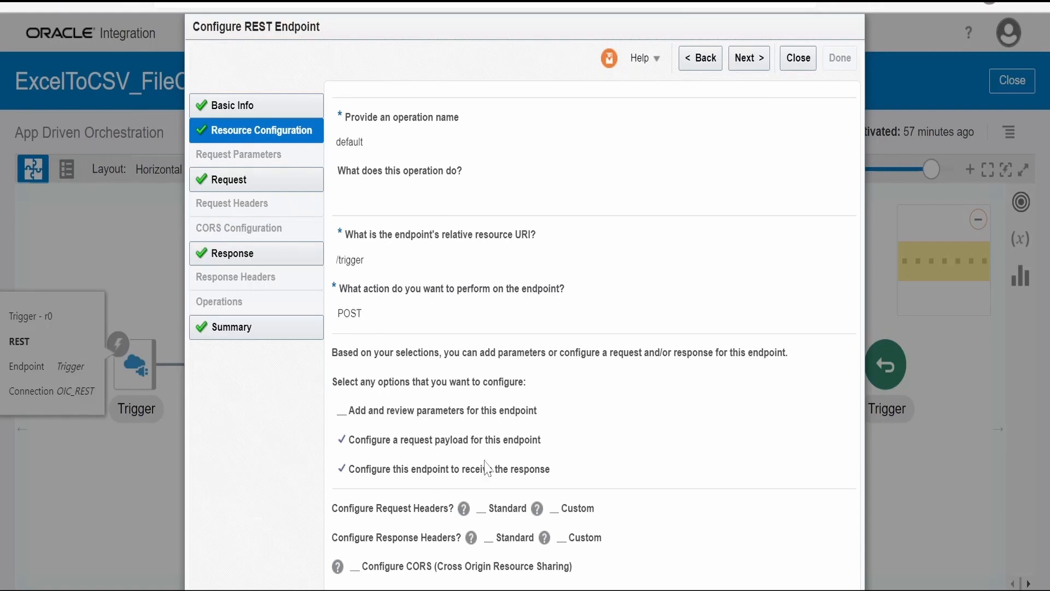
Open the Trigger's inline request sample JSON, examine the sftpDirectory, csvFileName and fileName fields, and close the sample
click(749, 57)
click(578, 295)
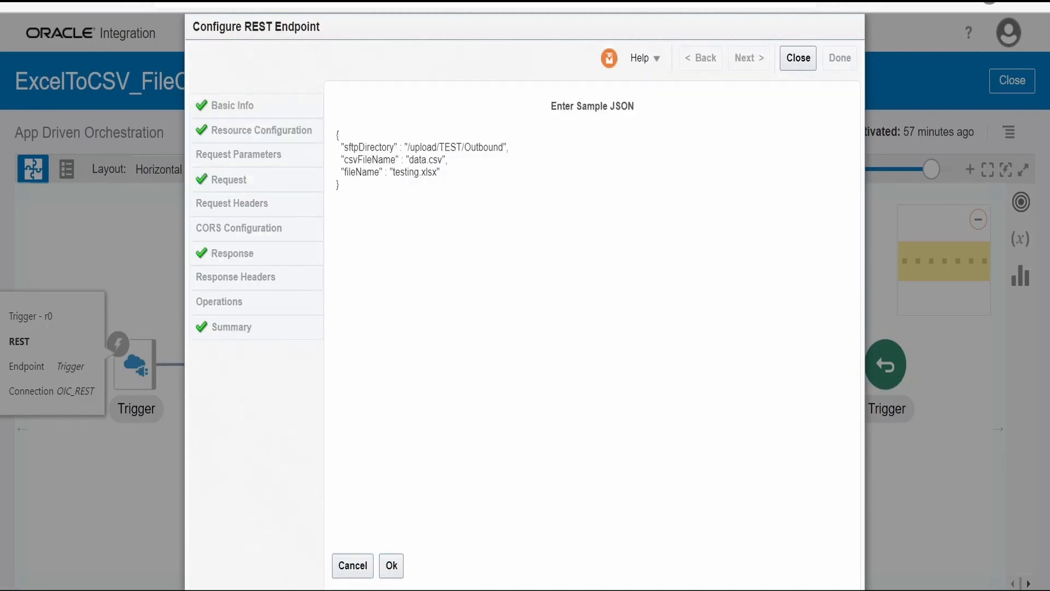
double_click(367, 147)
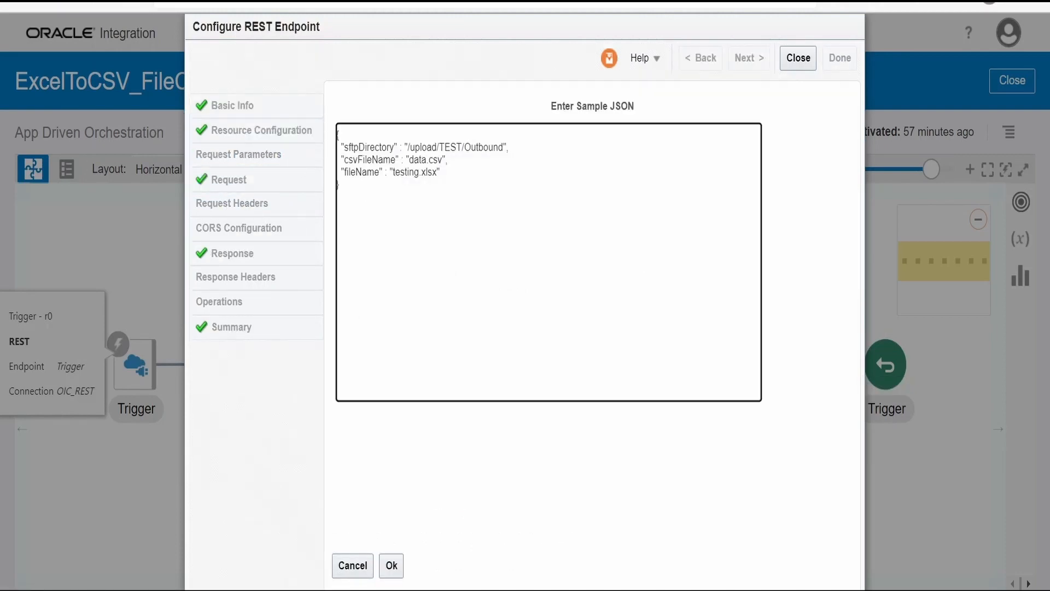
click(374, 159)
triple_click(376, 160)
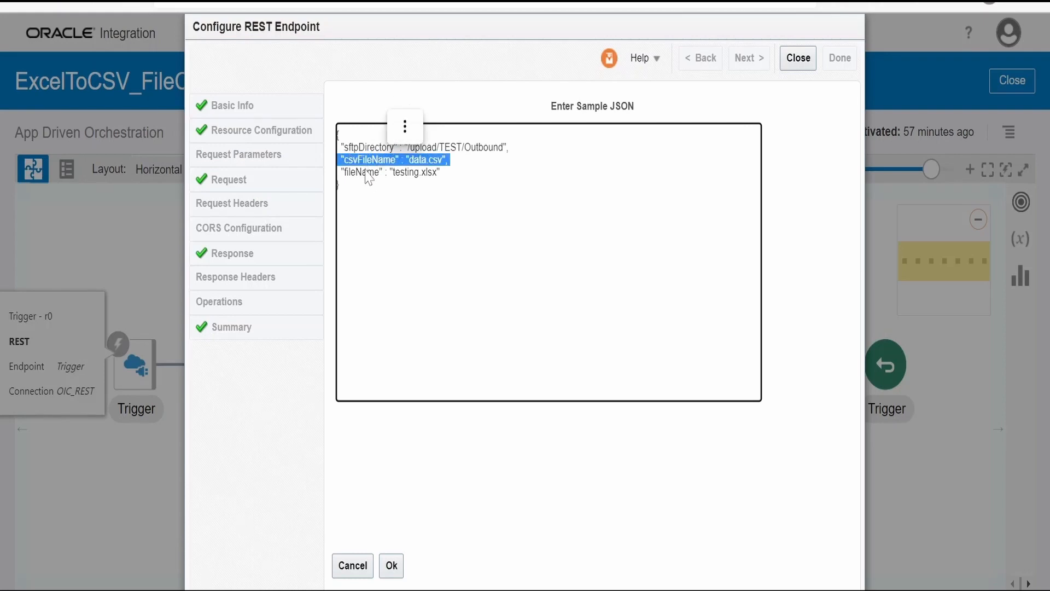
double_click(365, 172)
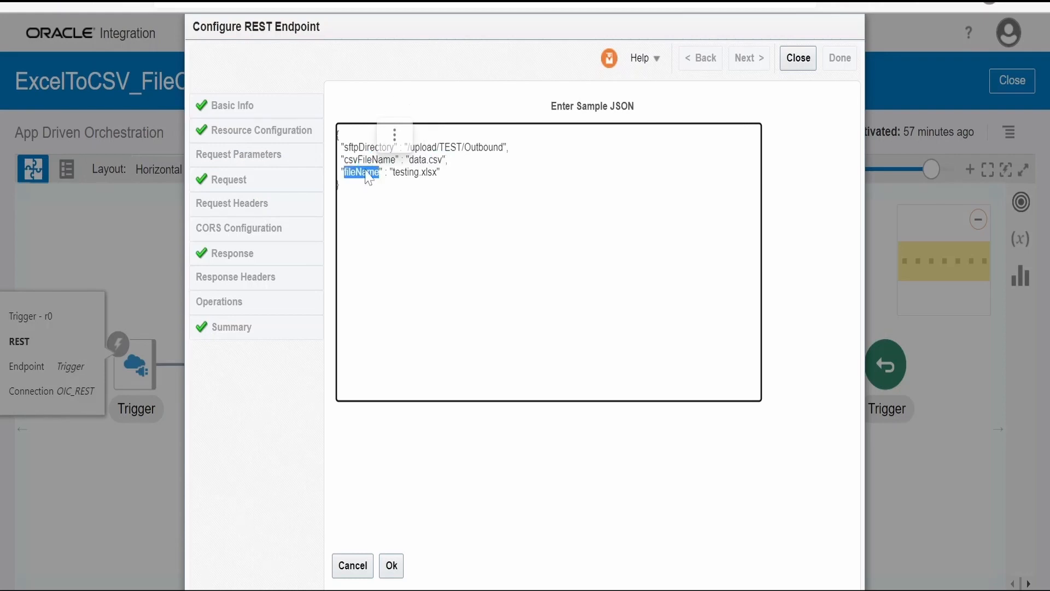
click(391, 565)
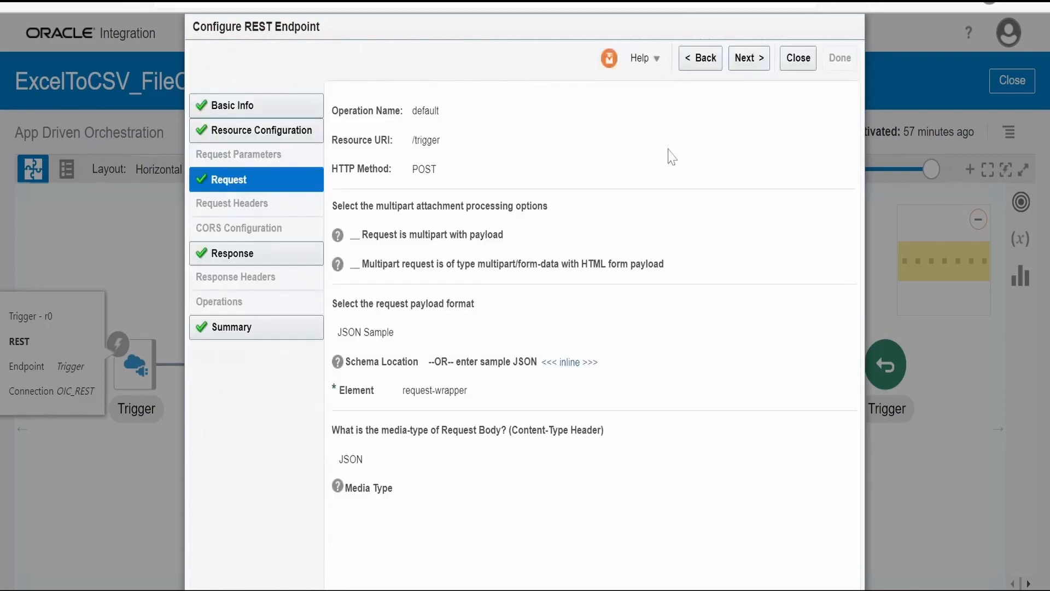
Review the Trigger's Response settings and inline sample JSON with status, message and fileName, and close the endpoint configuration
click(748, 59)
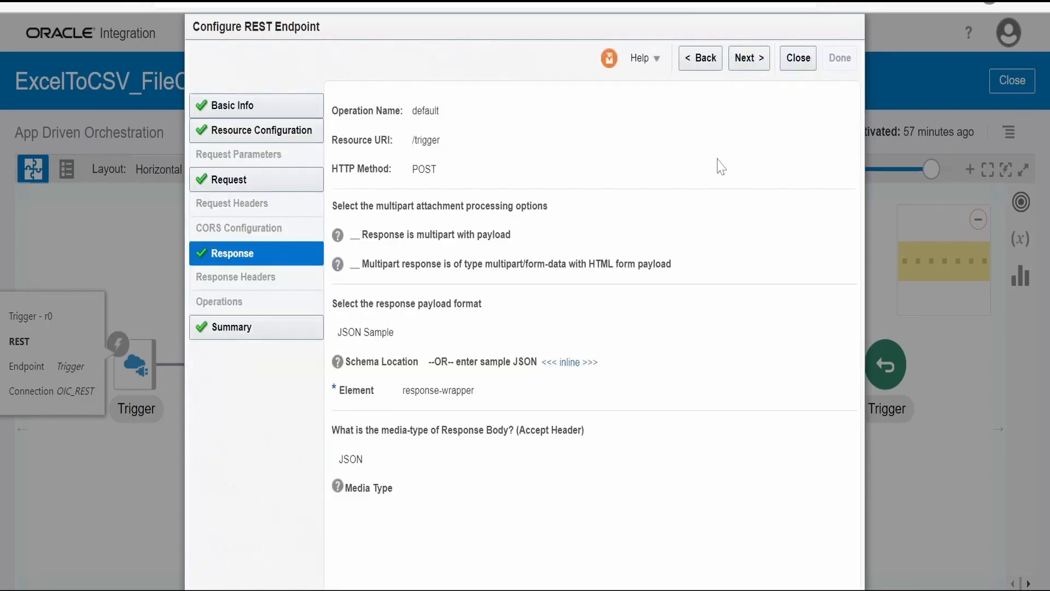
click(571, 362)
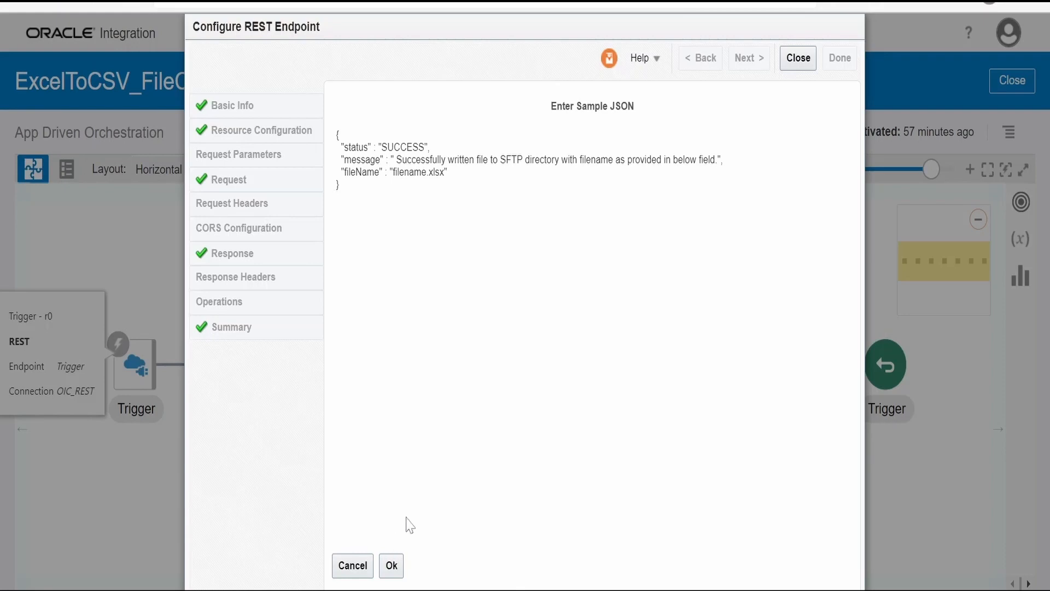
click(392, 565)
click(798, 58)
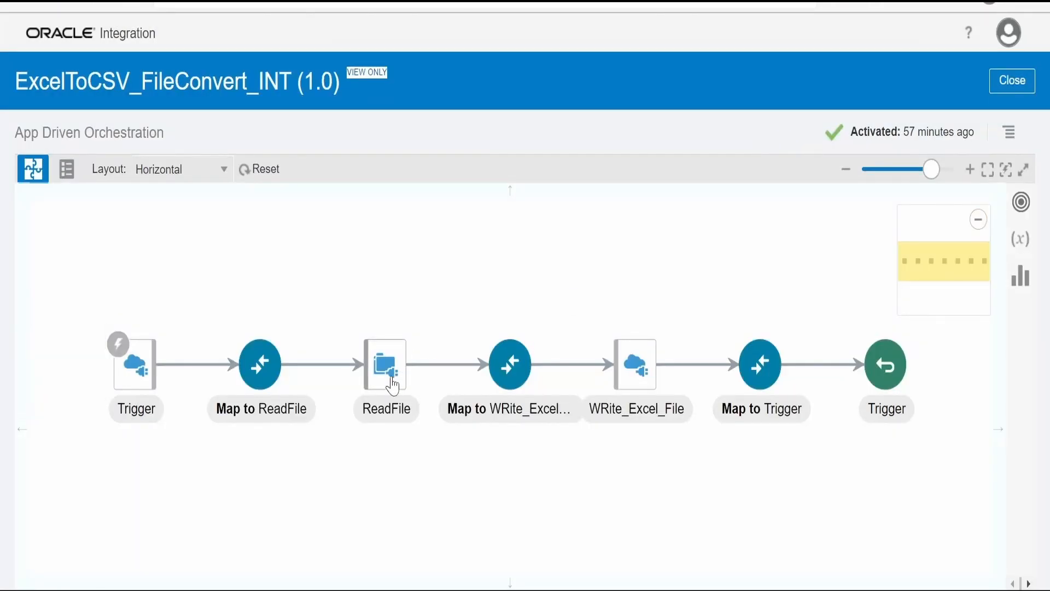
Open the ReadFile endpoint configuration in view mode, review the CSV schema under File Contents - Definition, and close the configuration
click(391, 381)
click(395, 305)
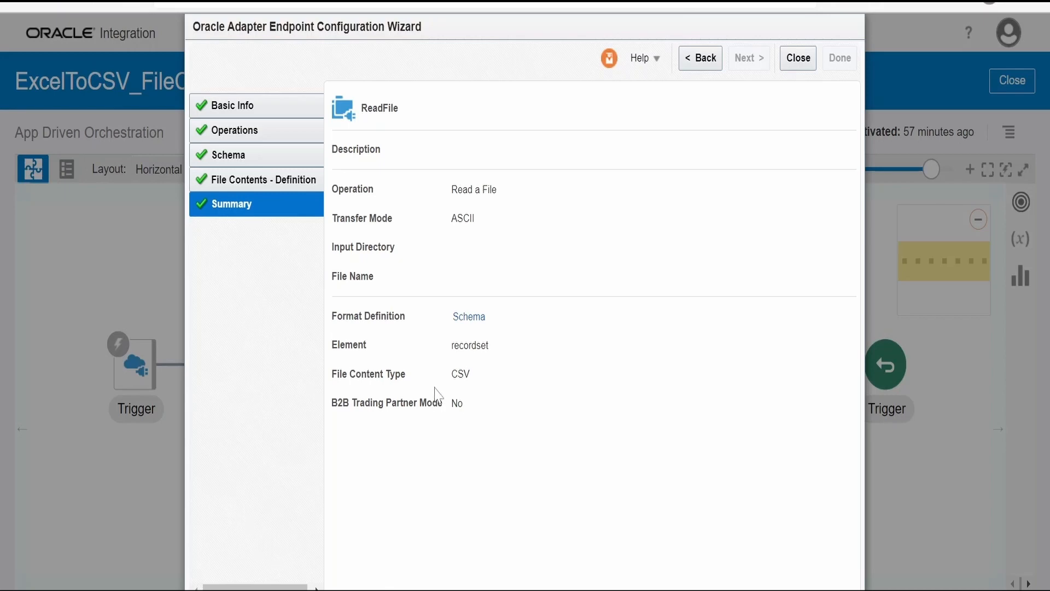
click(264, 180)
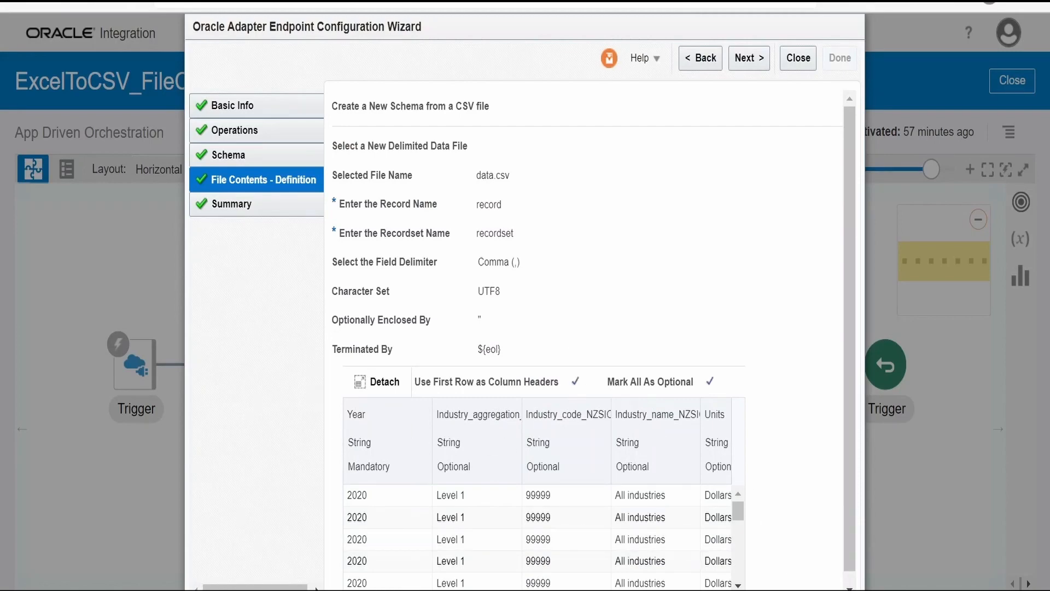
drag(432, 589, 350, 590)
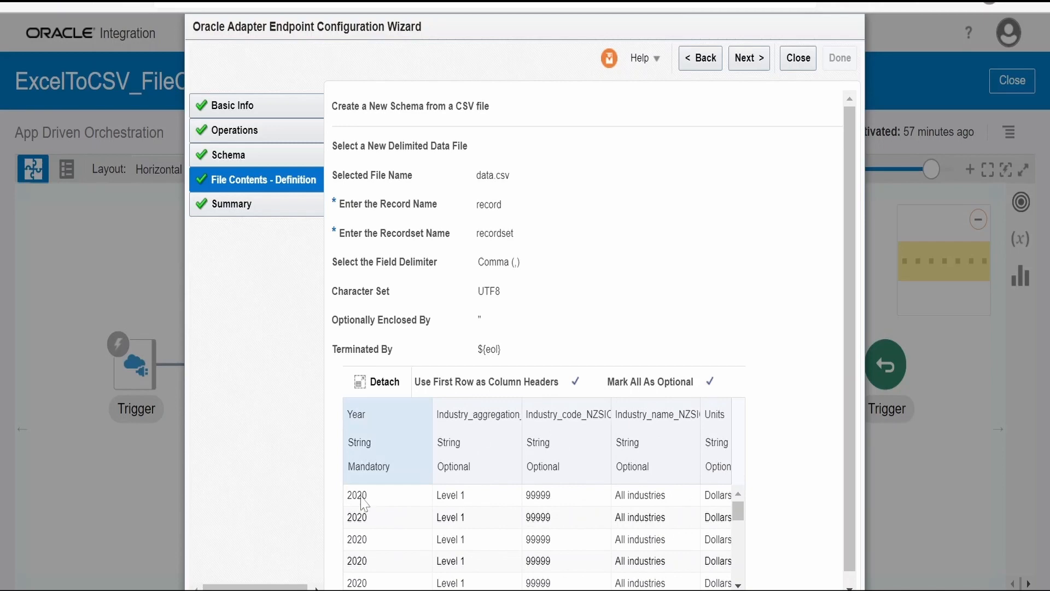
click(799, 59)
Open the Map to ReadFile mapping, examine how its code maps csvFileName and sftpDirectory, and close the mapping
click(271, 365)
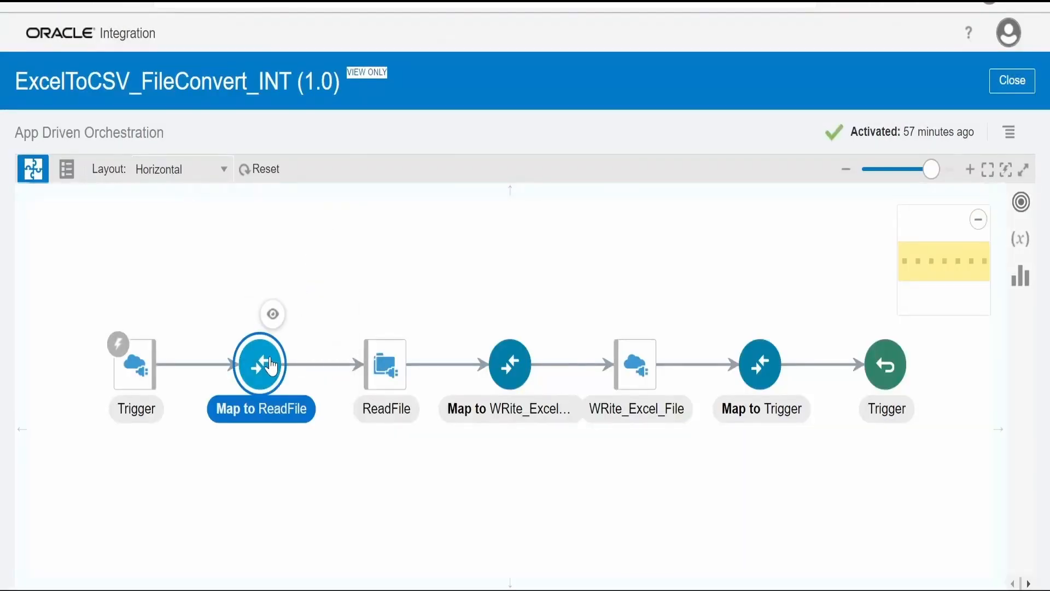
click(273, 314)
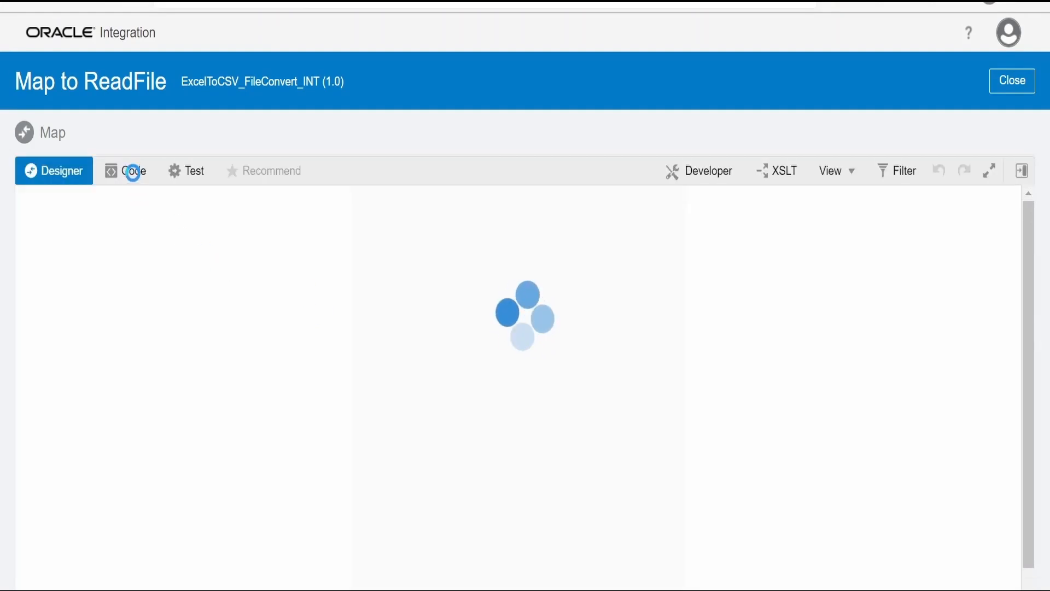
click(133, 172)
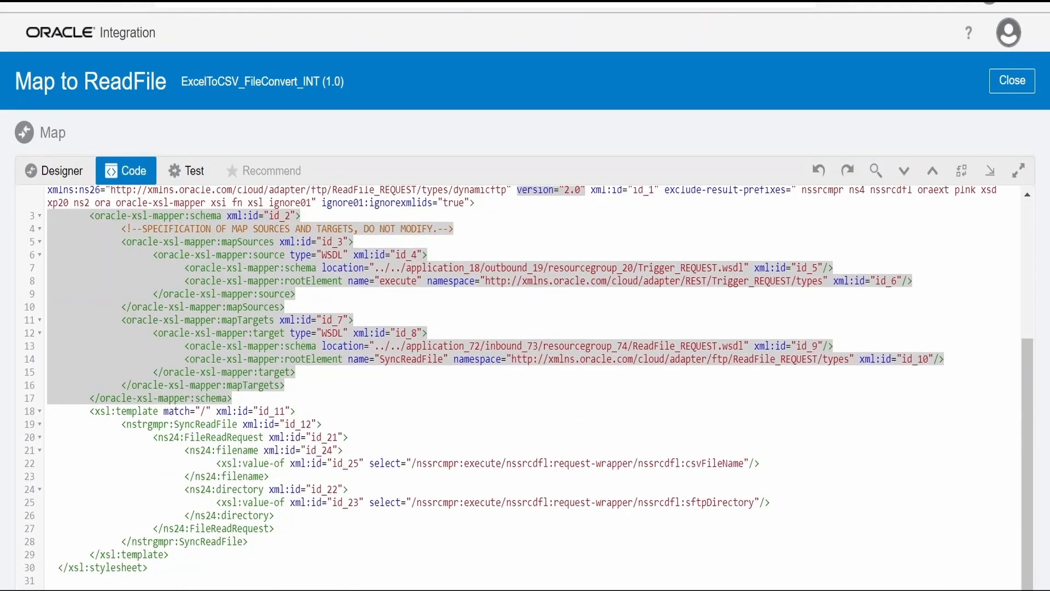
double_click(695, 502)
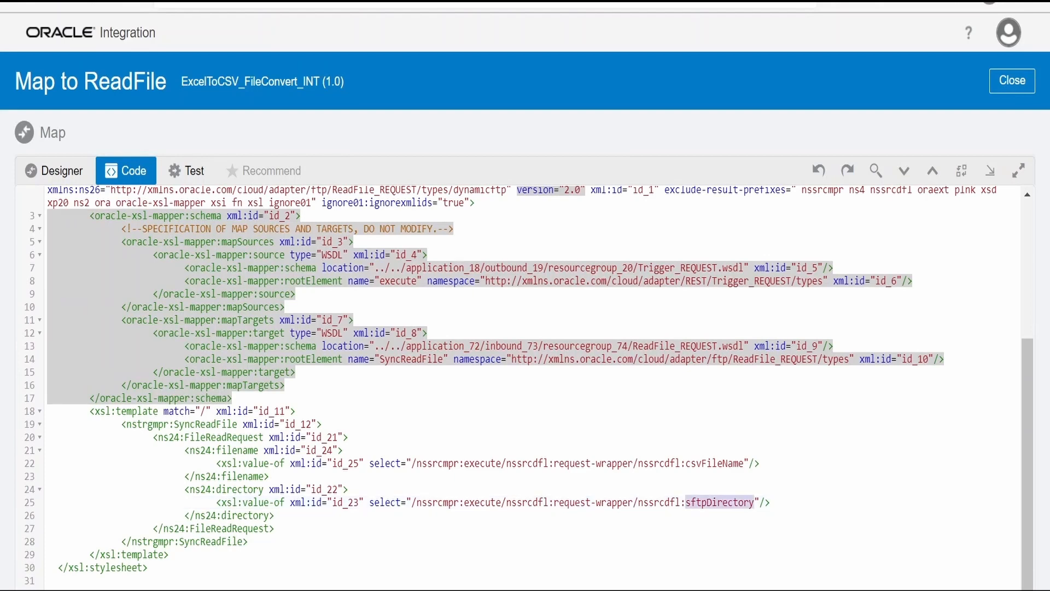
double_click(712, 463)
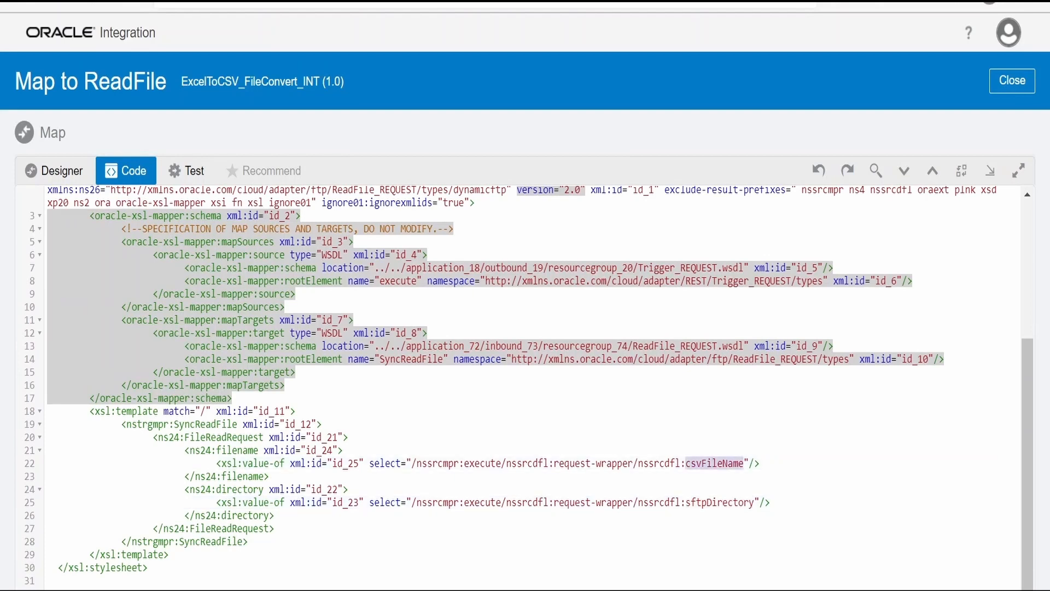
click(1012, 86)
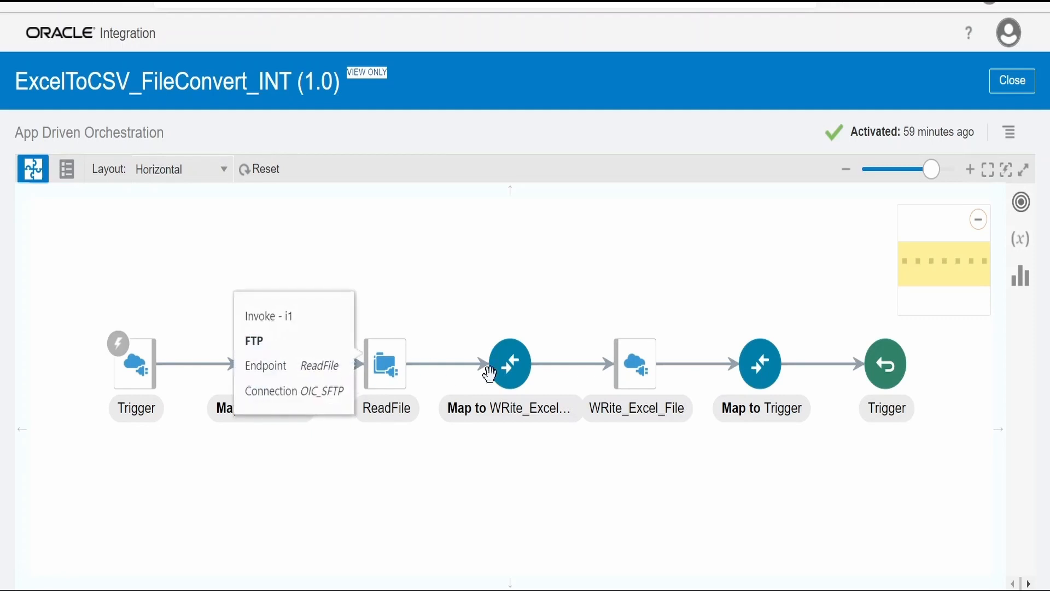
Open the WRite_Excel_File REST endpoint configuration in view mode and review its Request settings
click(648, 395)
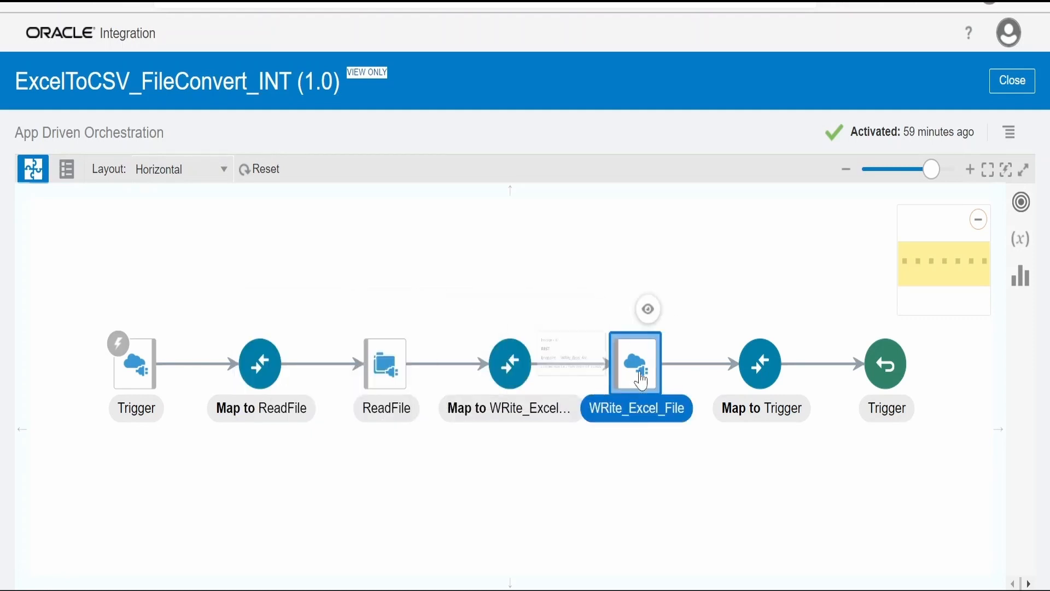
click(651, 317)
click(597, 417)
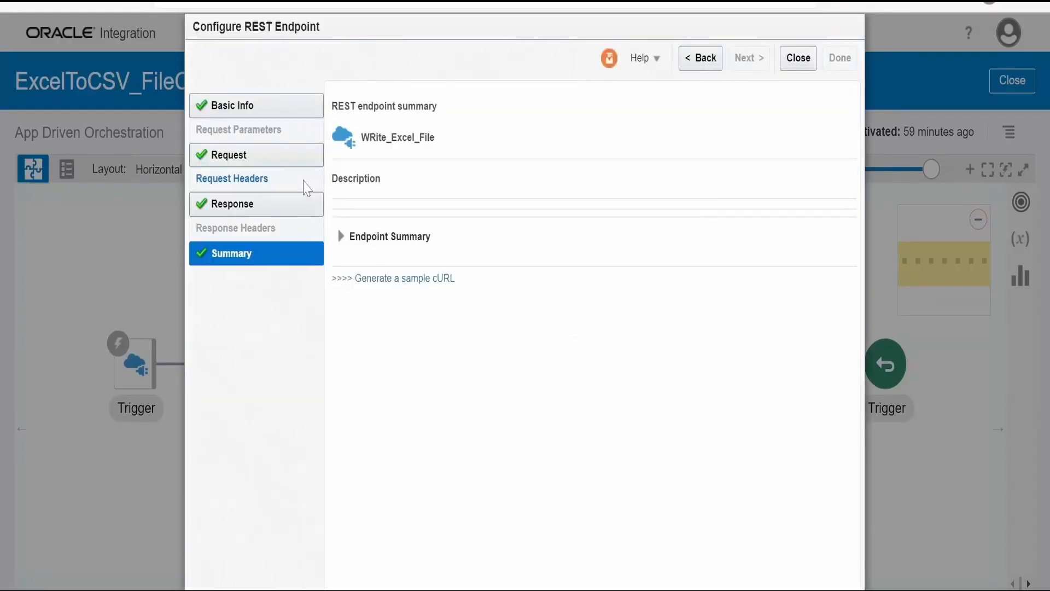
click(287, 159)
click(290, 159)
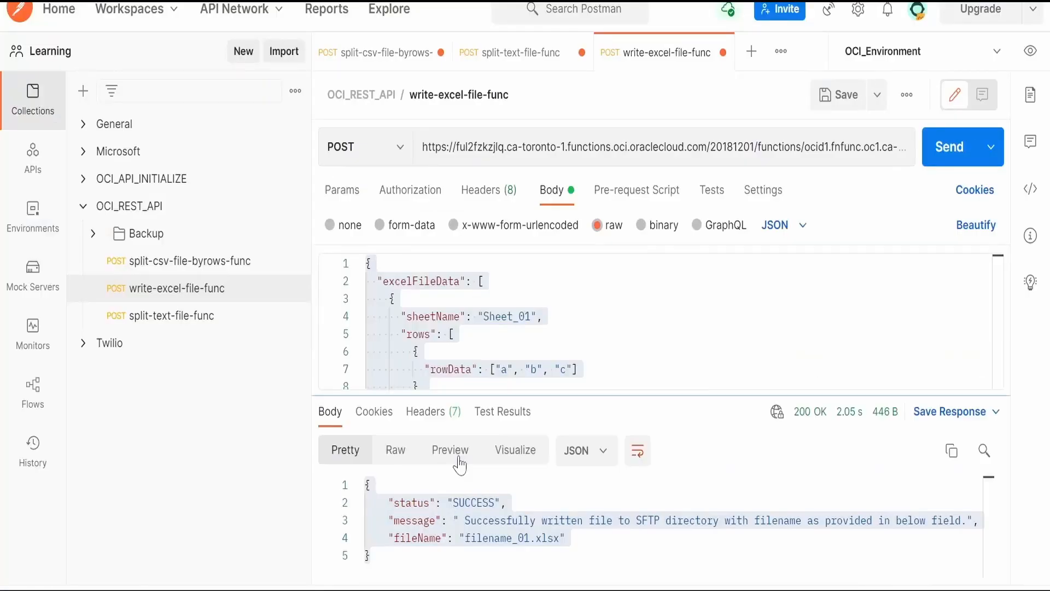
Switch to Postman to examine the write-excel-file-func request body and response, and return to Oracle Integration to close the endpoint configuration
scroll(656, 366, down, 7)
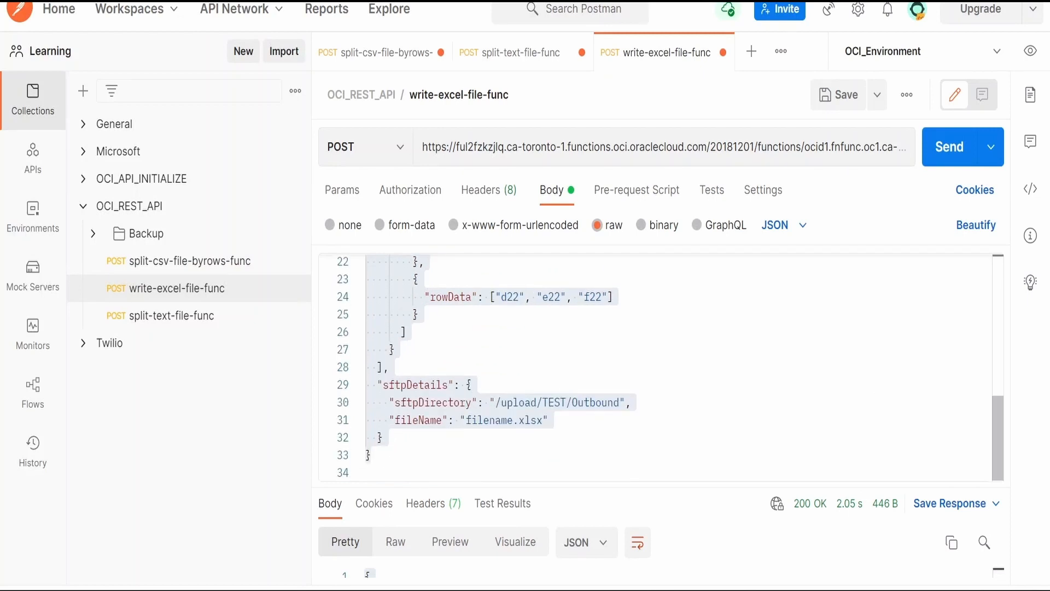
scroll(657, 367, up, 3)
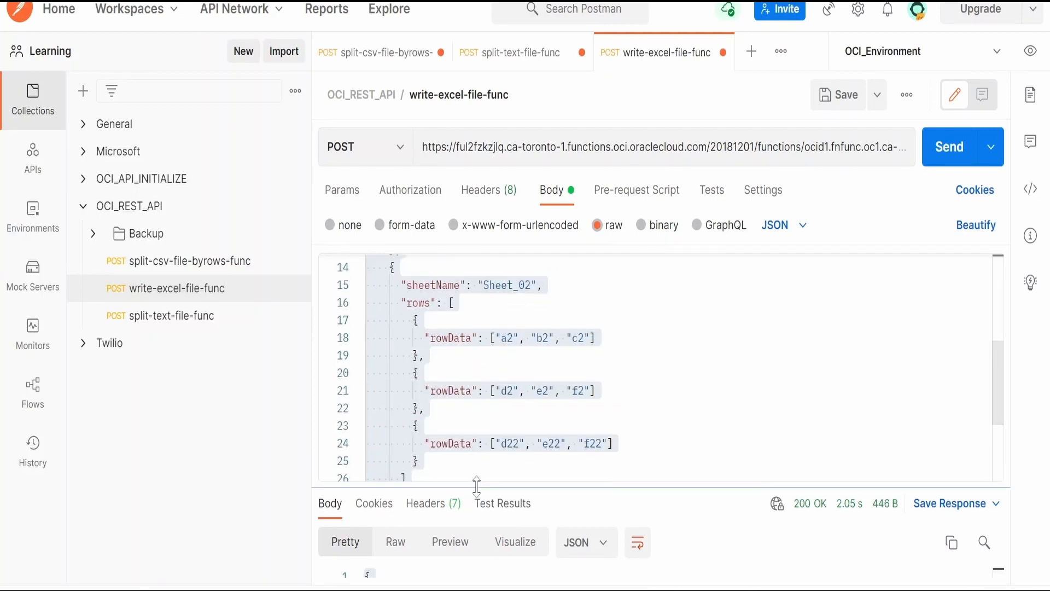
drag(477, 485, 476, 340)
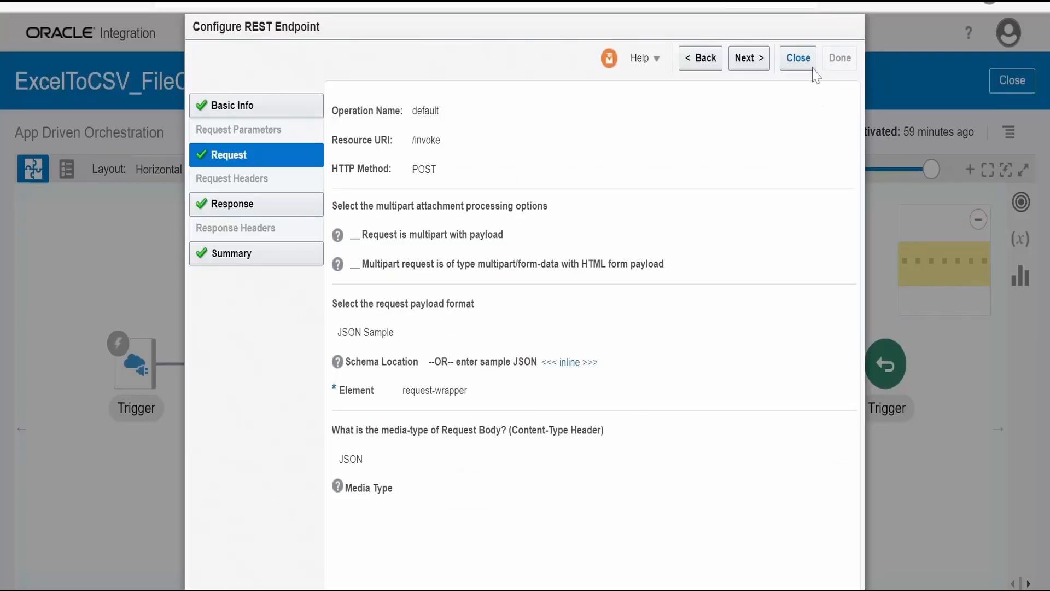
click(803, 61)
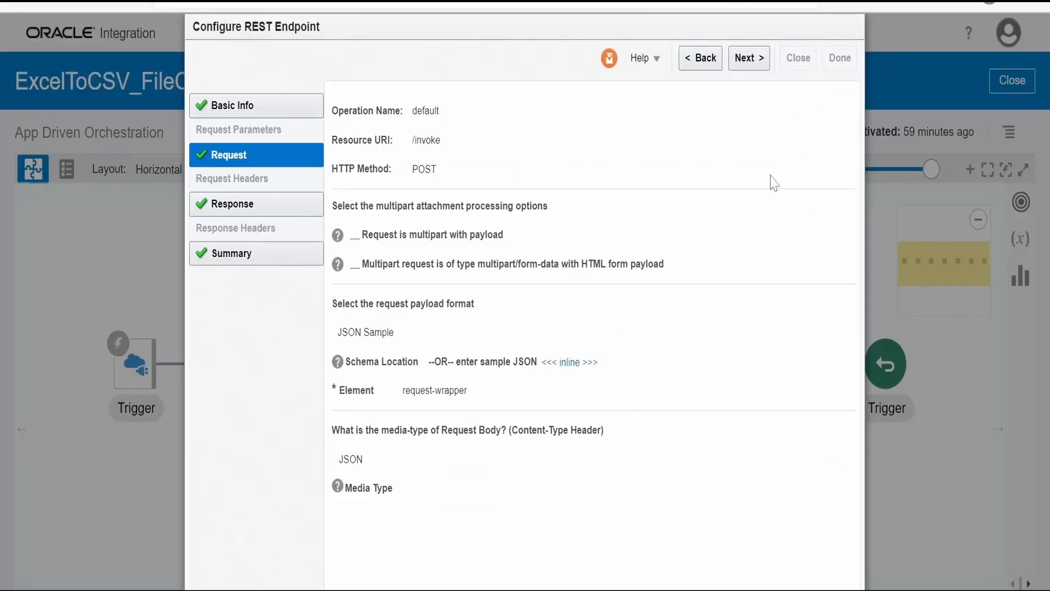
Open the Map to WRite_Excel_File mapping and expand the target's Request Wrapper, Excel File Data and Rows to examine the Row Data mappings
click(519, 366)
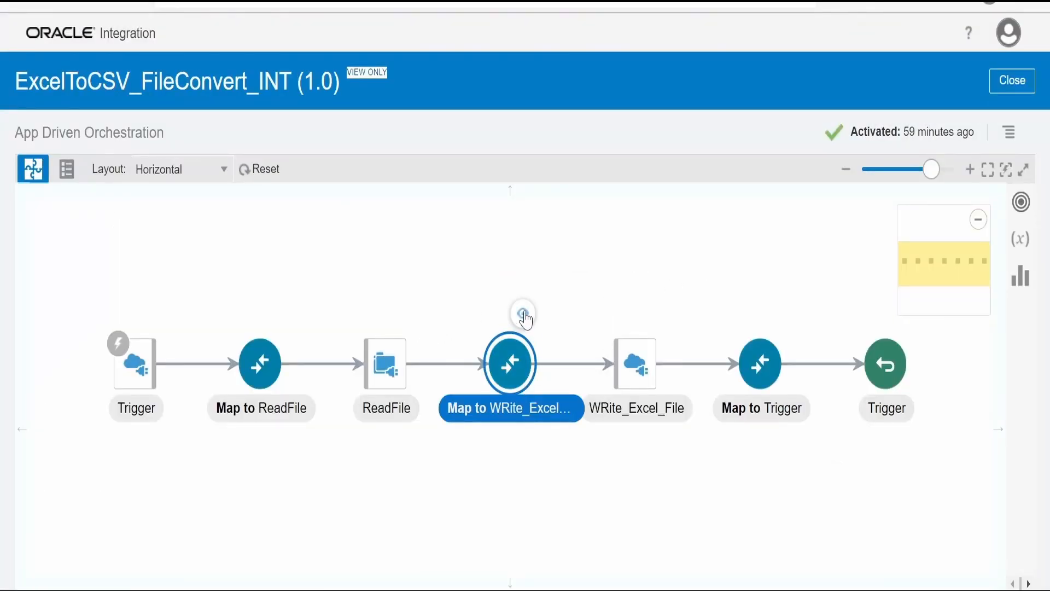
click(524, 313)
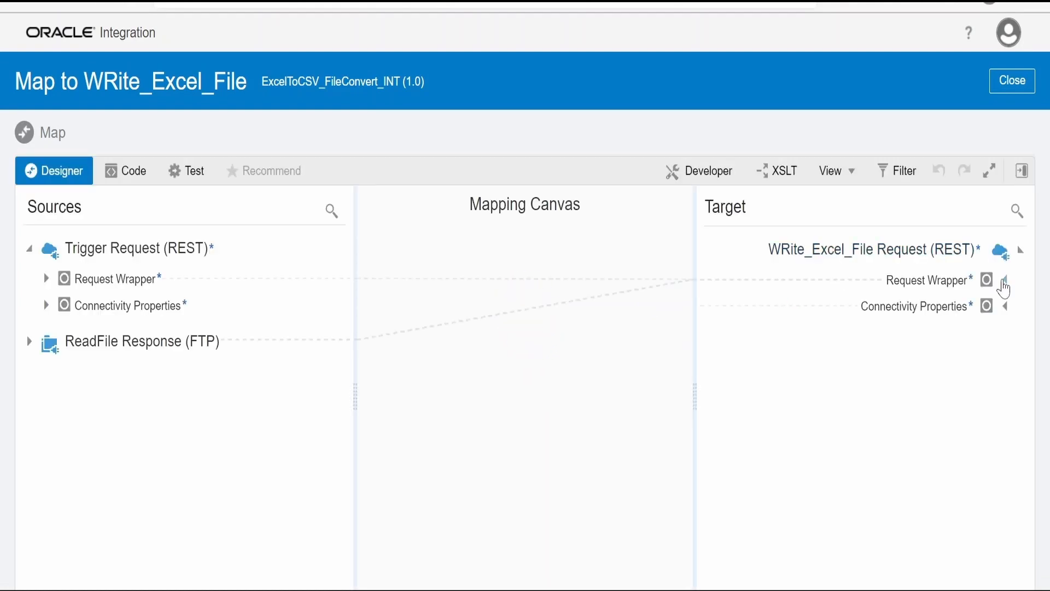
click(1005, 280)
click(993, 336)
click(982, 419)
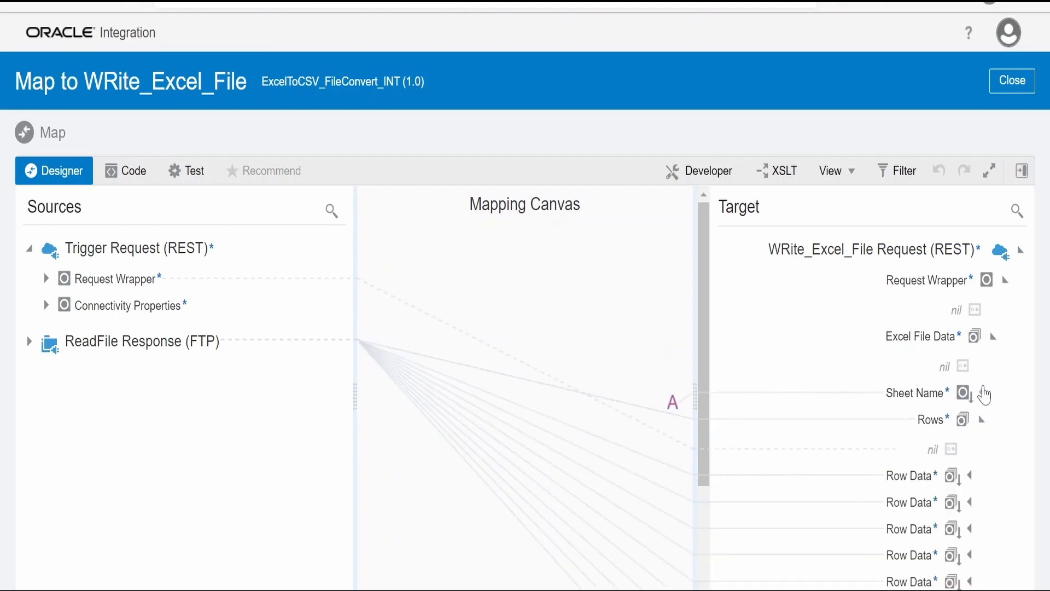
scroll(969, 469, down, 3)
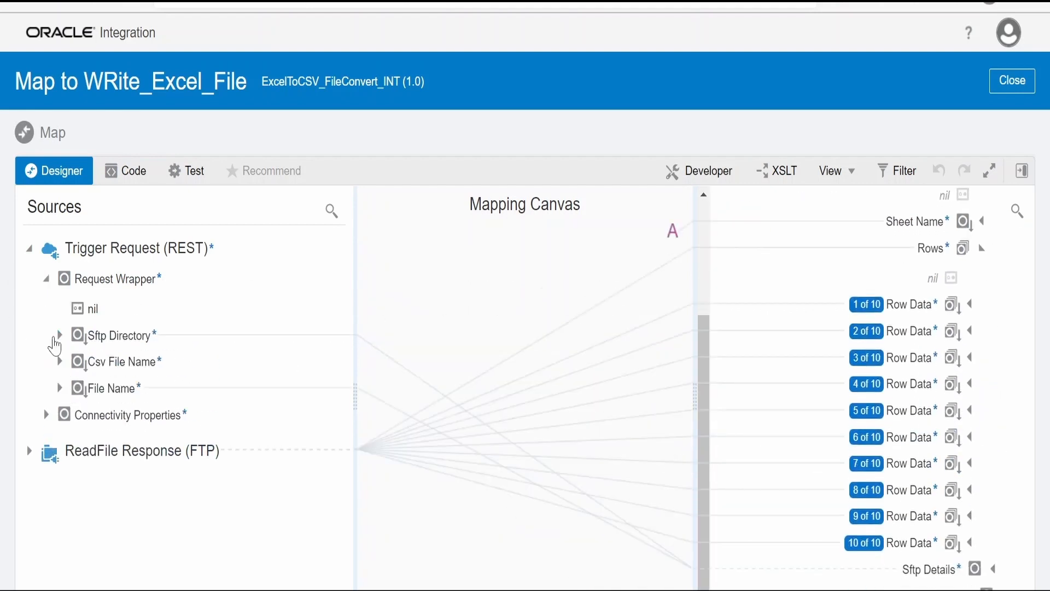
Examine how the Trigger Request's Sftp Directory and File Name map to the target's Sftp Details
click(57, 336)
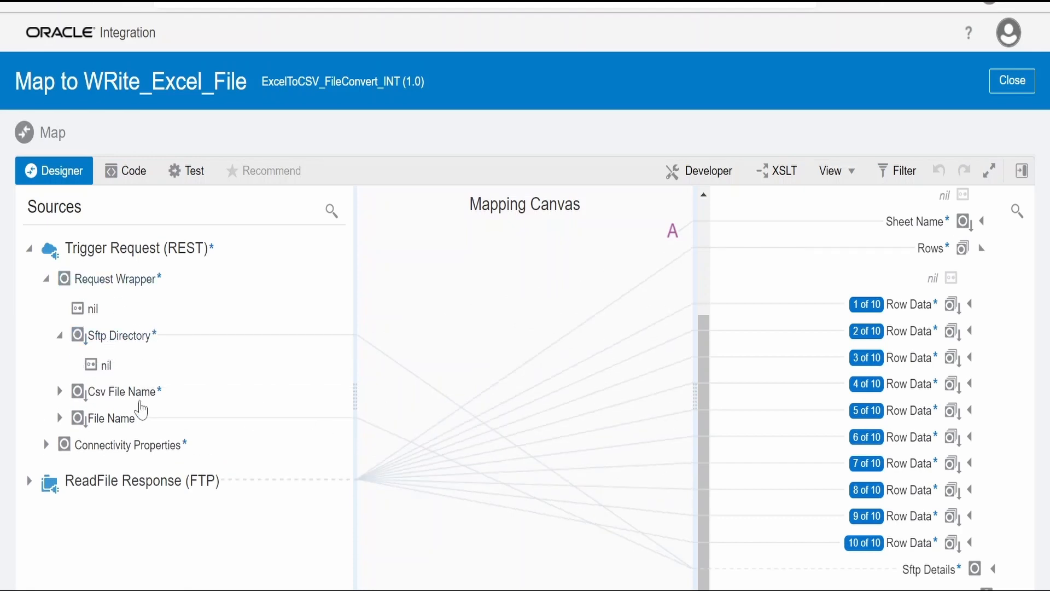
click(116, 424)
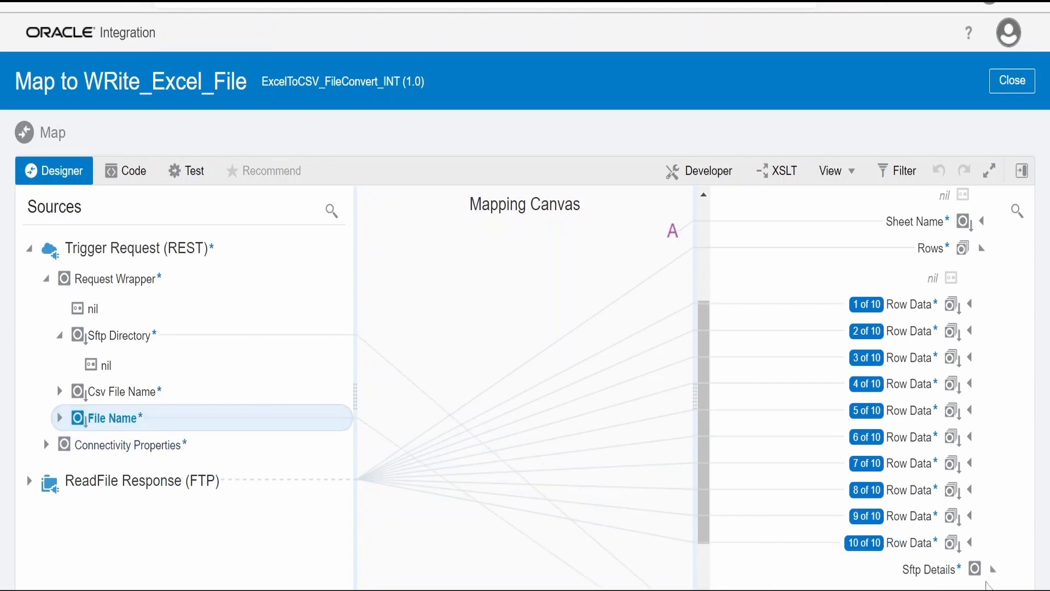
click(992, 568)
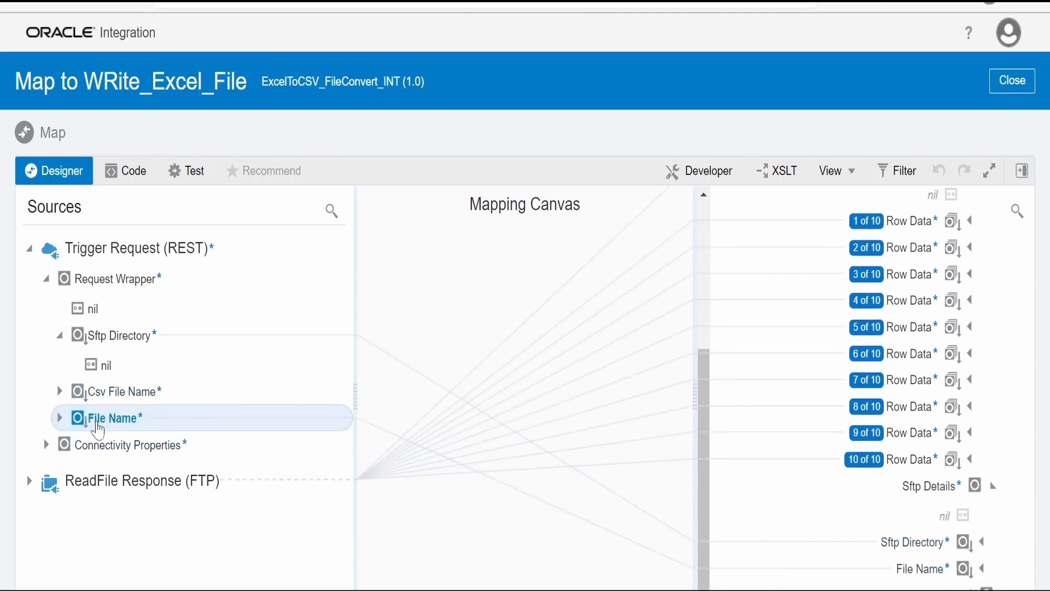
Expand ReadFile Response through SyncReadFileResponse and FileReadResponse to the record fields and examine their mappings to Rows and Row Data
click(30, 482)
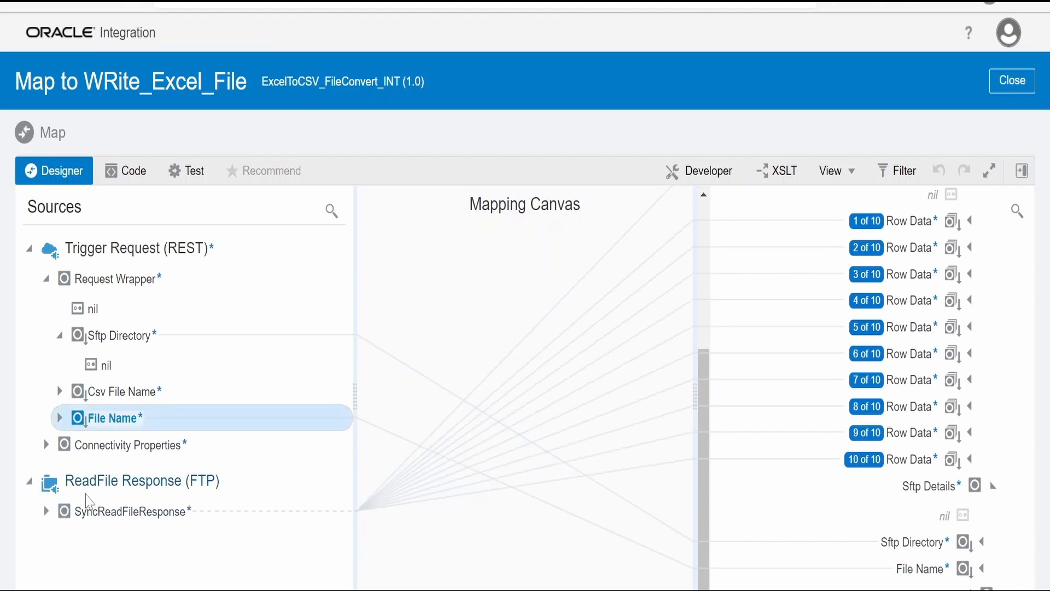
click(46, 512)
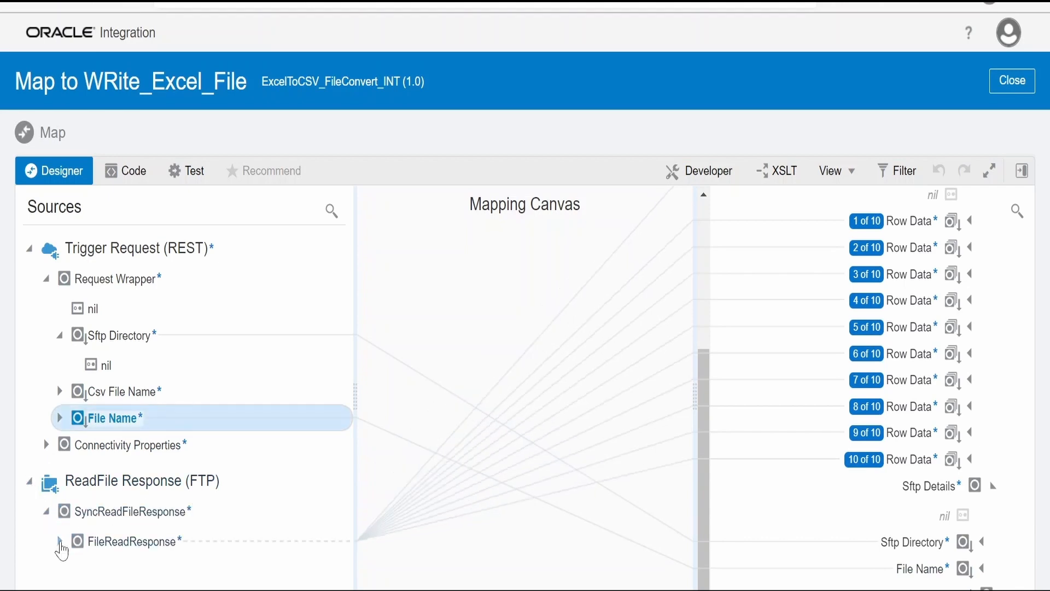
click(59, 542)
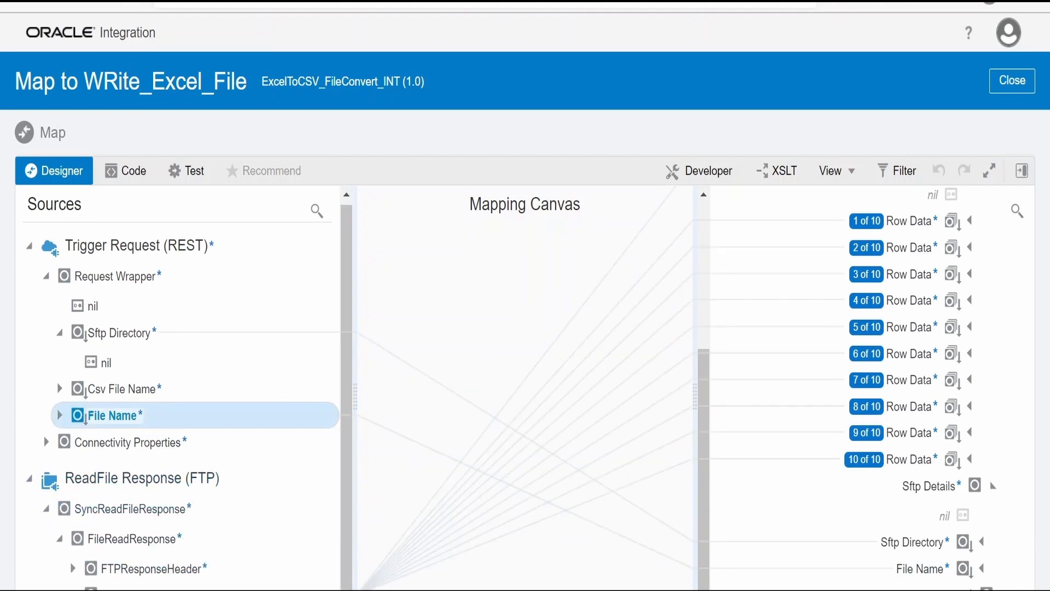
scroll(141, 345, down, 5)
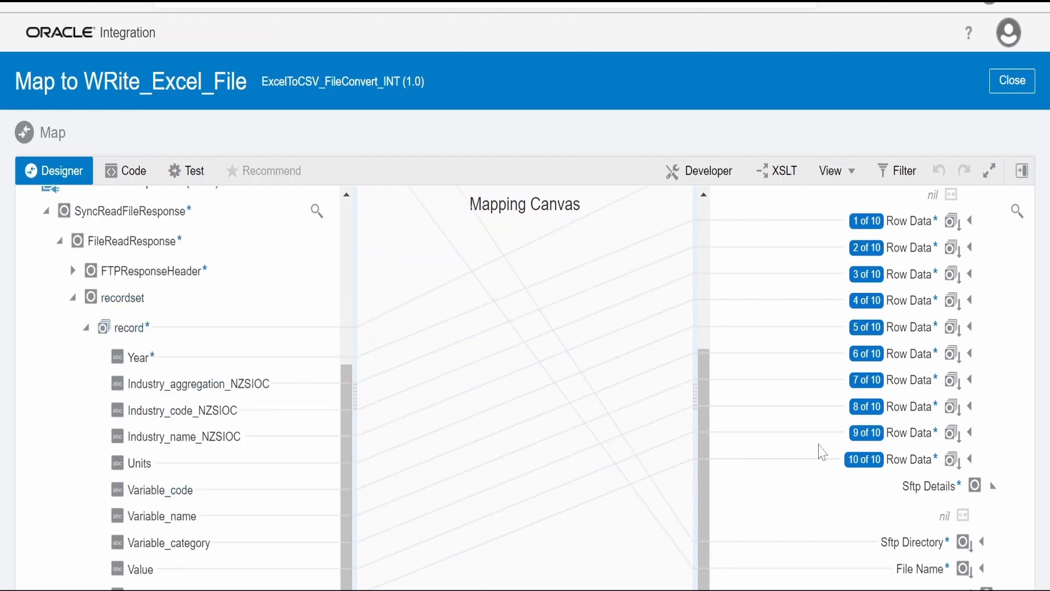
scroll(826, 446, up, 3)
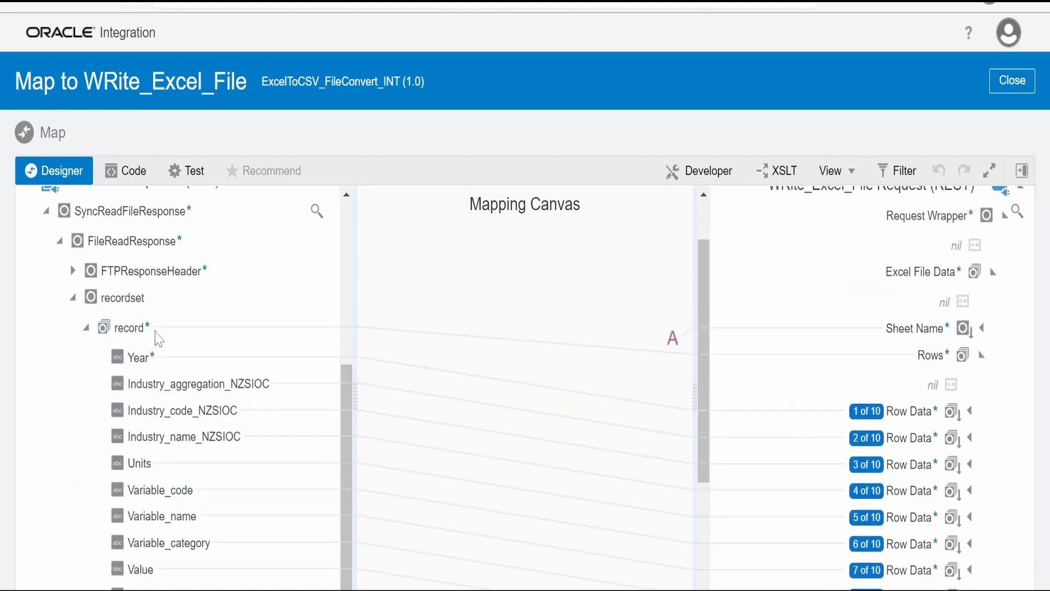
View the target Sheet Name's expression, review the remaining Rows mappings, and close the Map to WRite_Excel_File mapping
click(925, 332)
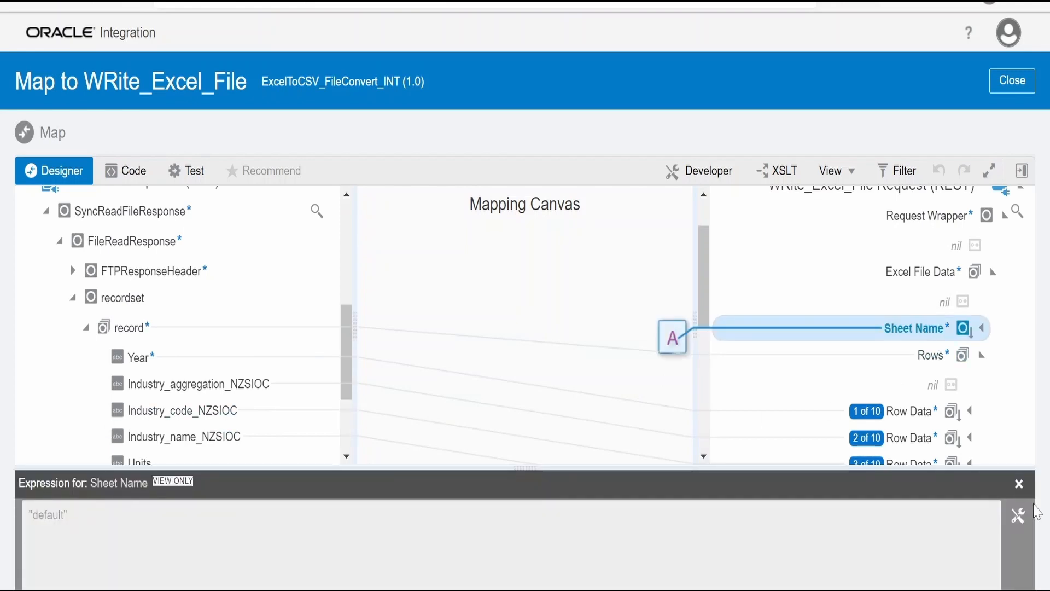
click(1019, 484)
scroll(965, 476, down, 1)
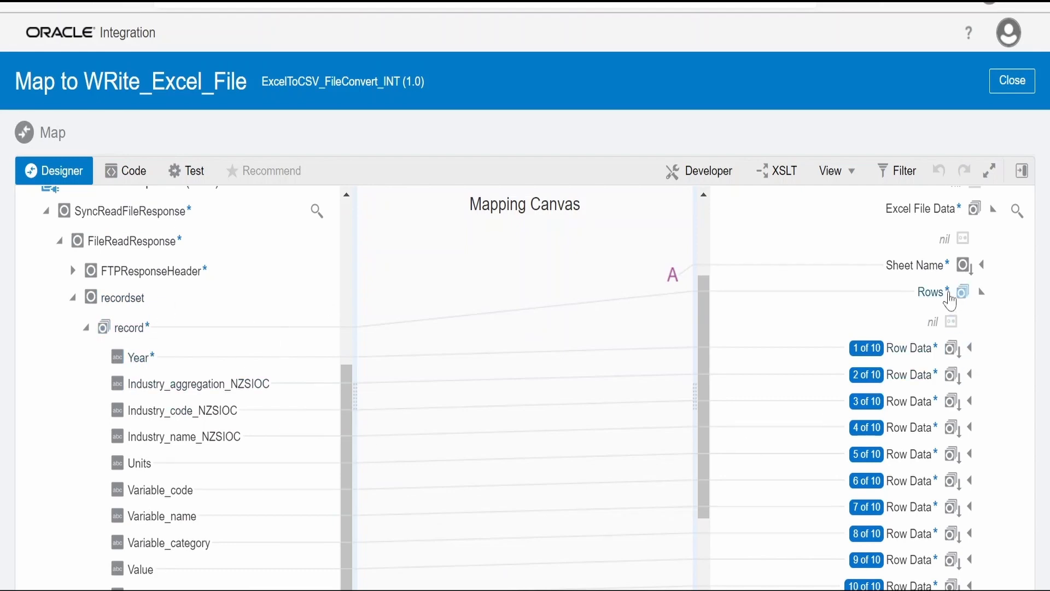
scroll(923, 463, down, 1)
scroll(923, 464, down, 4)
click(1011, 82)
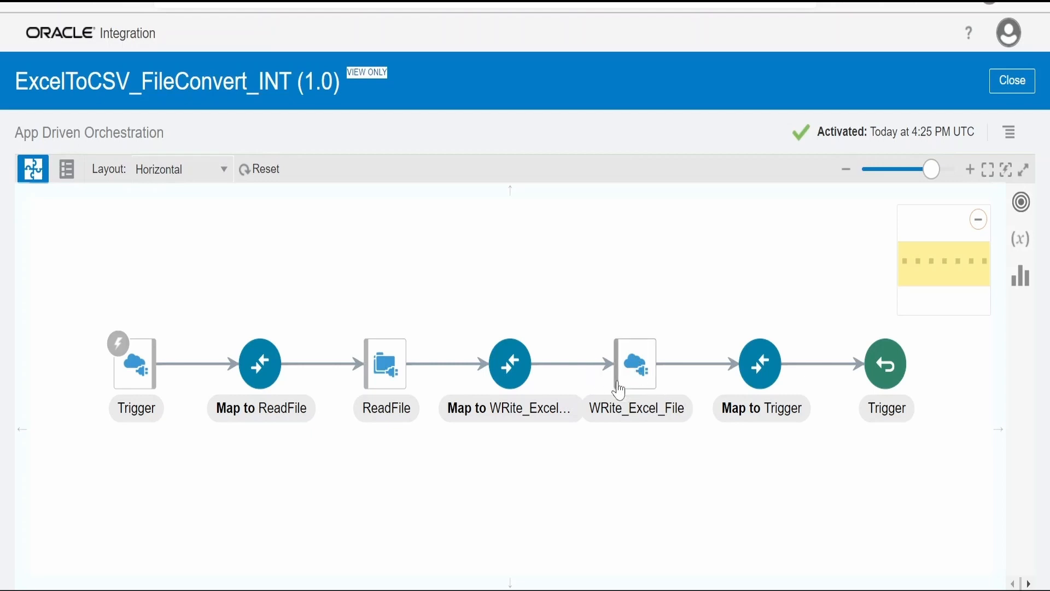
Check the WRite_Excel_File connection details, close the integration, and open the test page for ExcelToCSV_FileConvert_INT
click(652, 408)
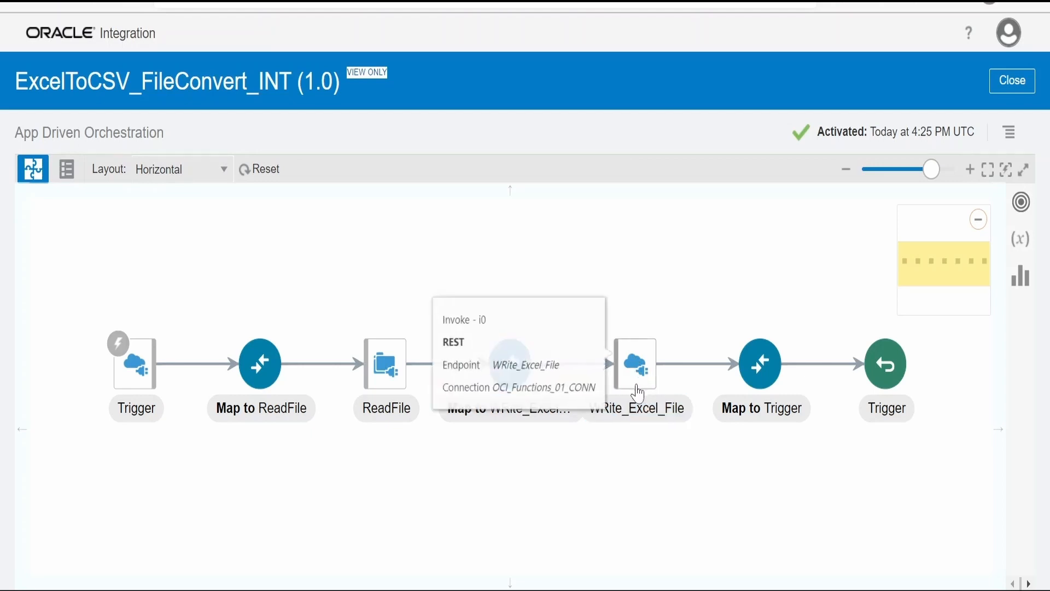
mouse_move(637, 402)
mouse_move(763, 380)
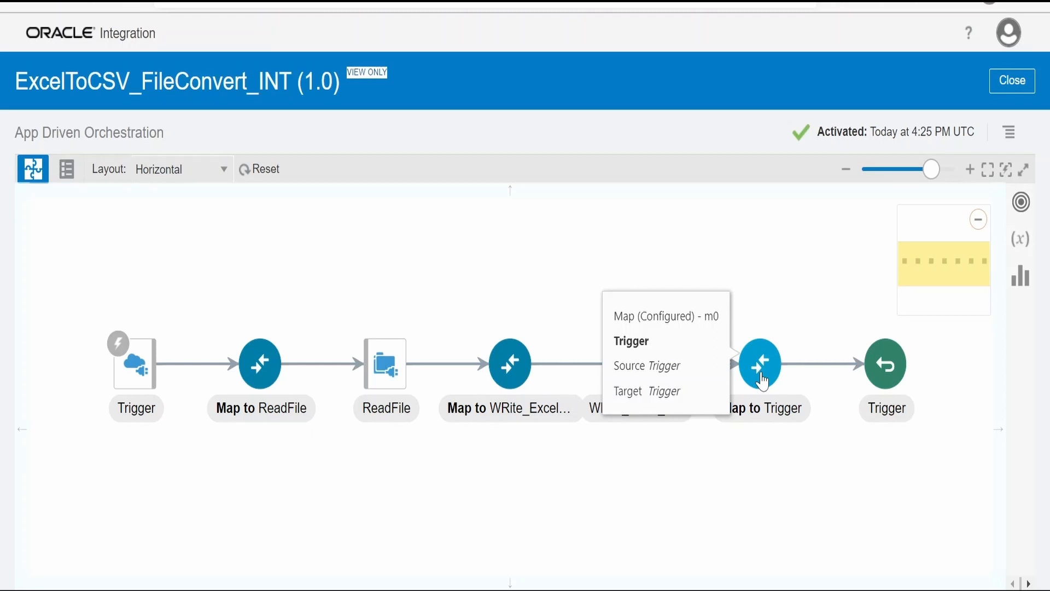
click(1017, 91)
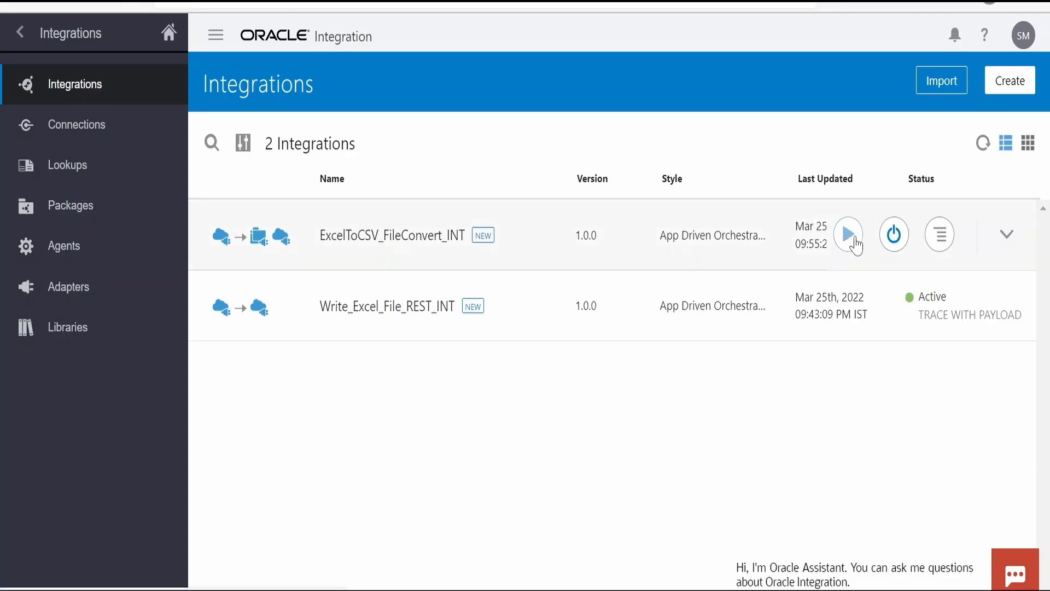
click(851, 239)
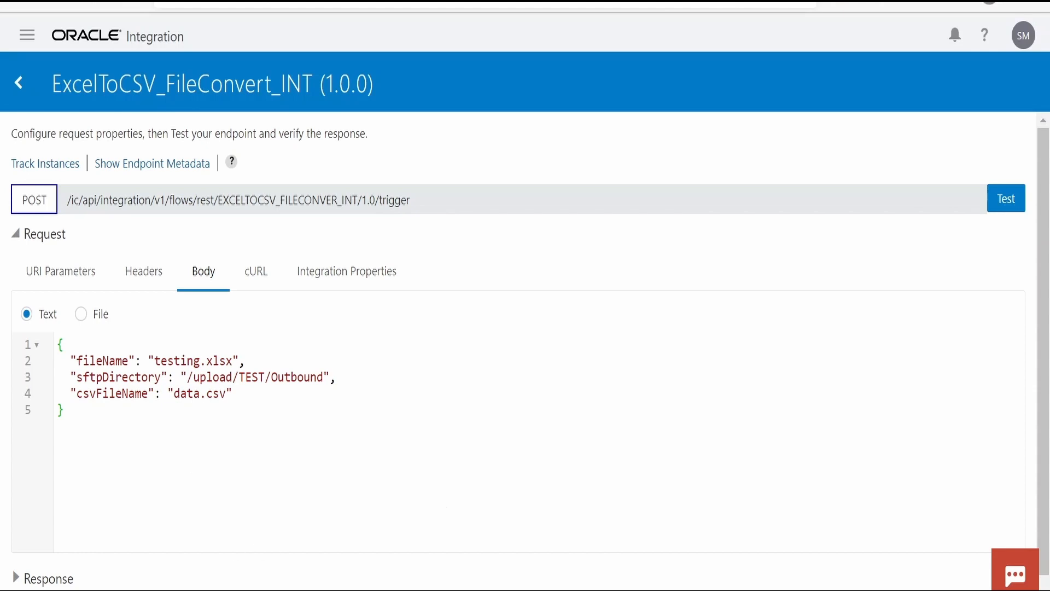
Review the sftpDirectory, csvFileName and fileName values in the test request body
drag(181, 377, 330, 377)
drag(169, 393, 231, 393)
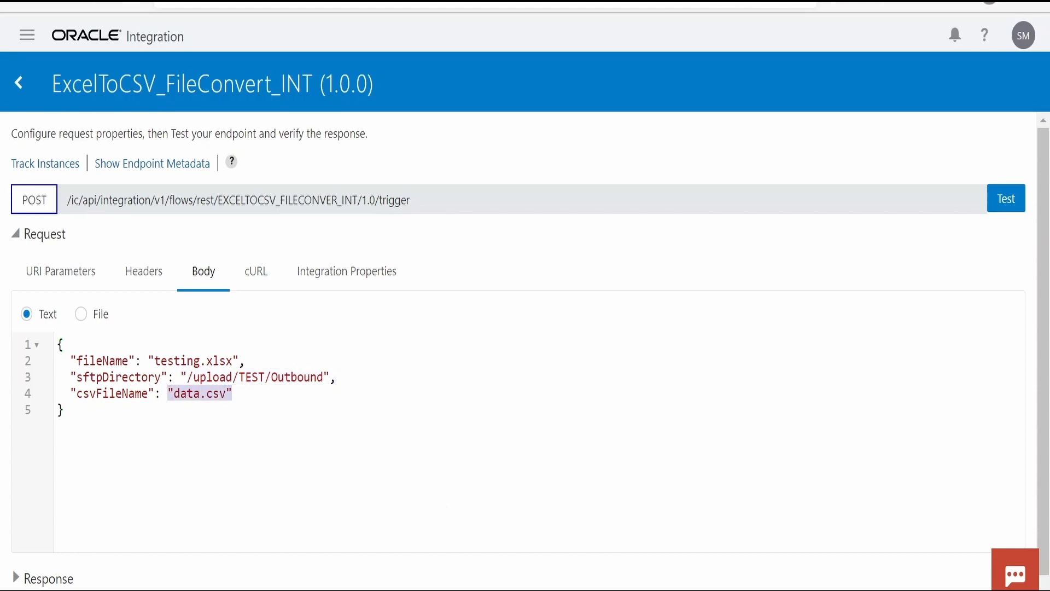
drag(148, 361, 238, 361)
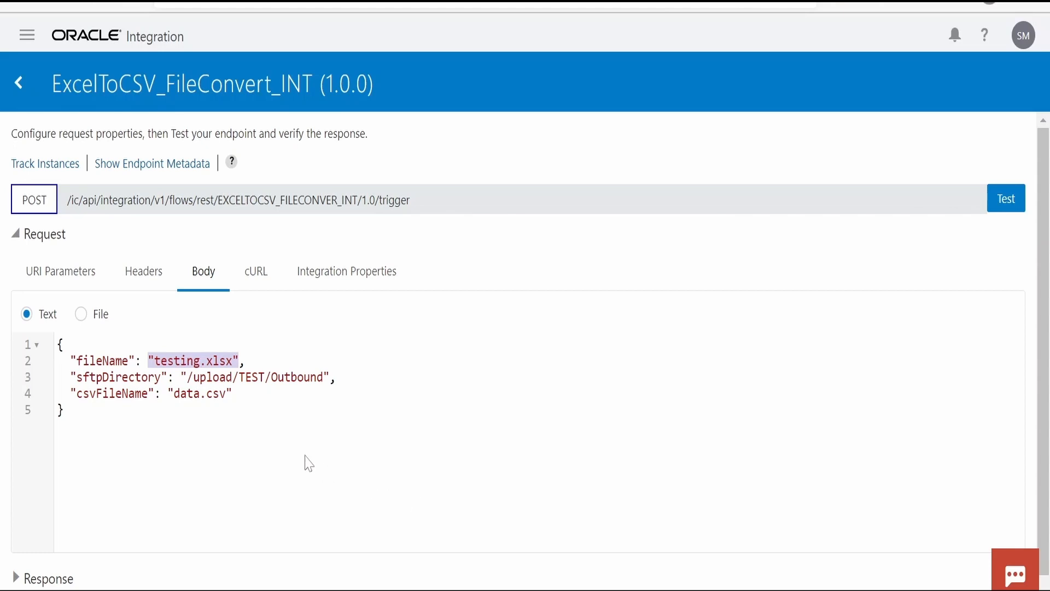
drag(174, 393, 226, 393)
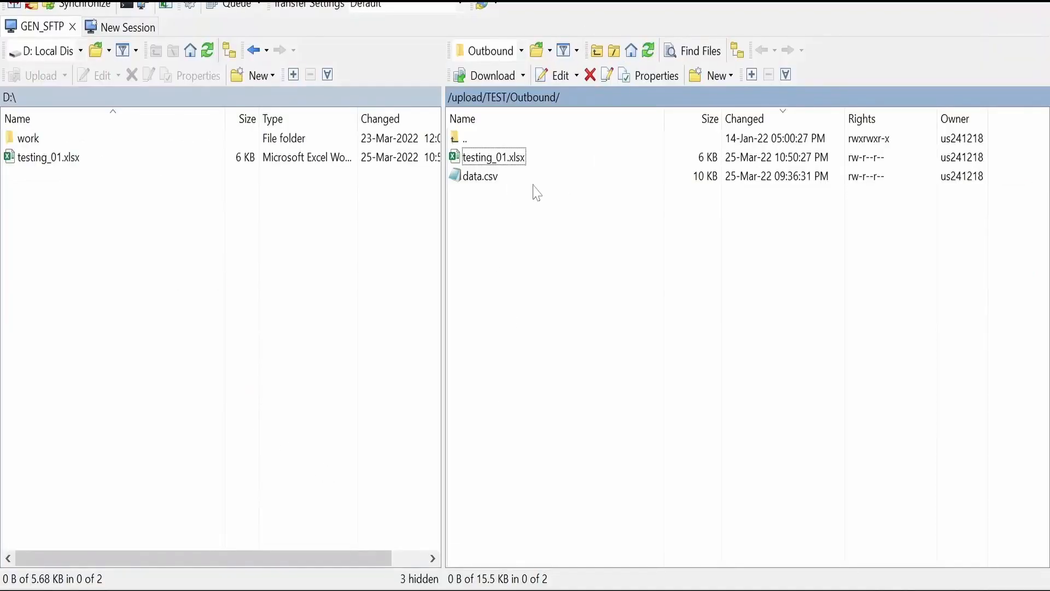
Switch to the SFTP client, open data.csv from /upload/TEST/Outbound, look through its records and close it
right_click(473, 178)
click(516, 223)
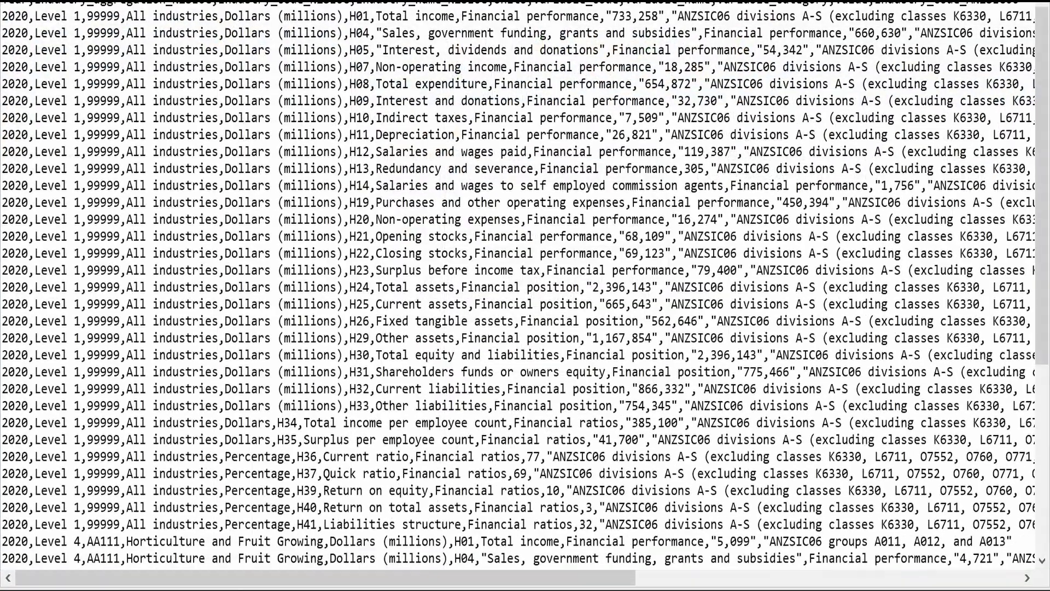
scroll(524, 285, down, 6)
scroll(525, 284, up, 6)
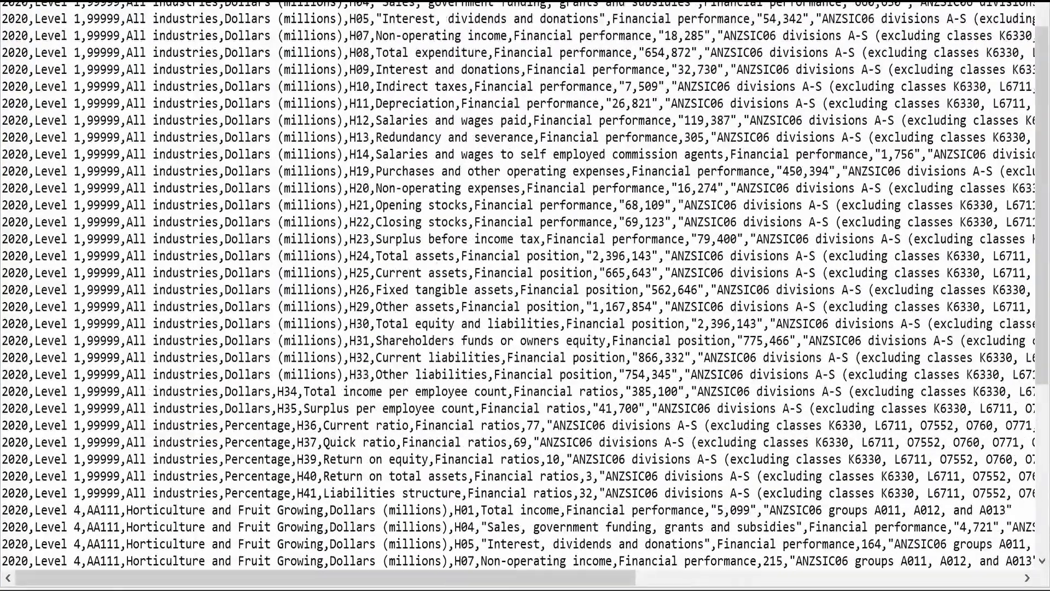
mouse_move(504, 574)
mouse_down()
mouse_move(987, 578)
mouse_move(495, 578)
mouse_up()
click(1037, 3)
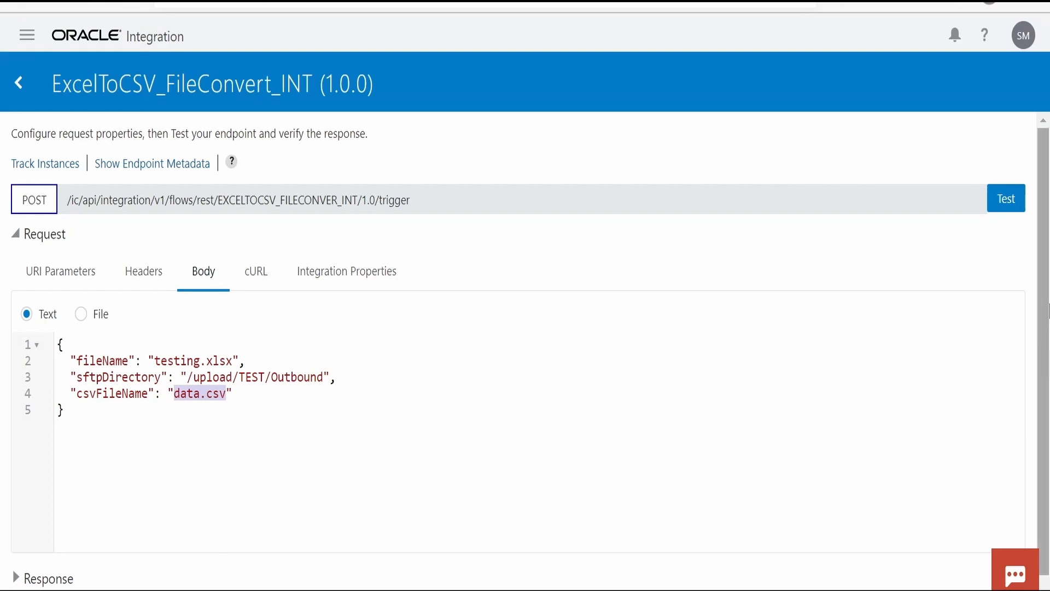
Run the ExcelToCSV_FileConvert_INT test, dismiss the notification and check the response body's status, message and fileName
click(1014, 207)
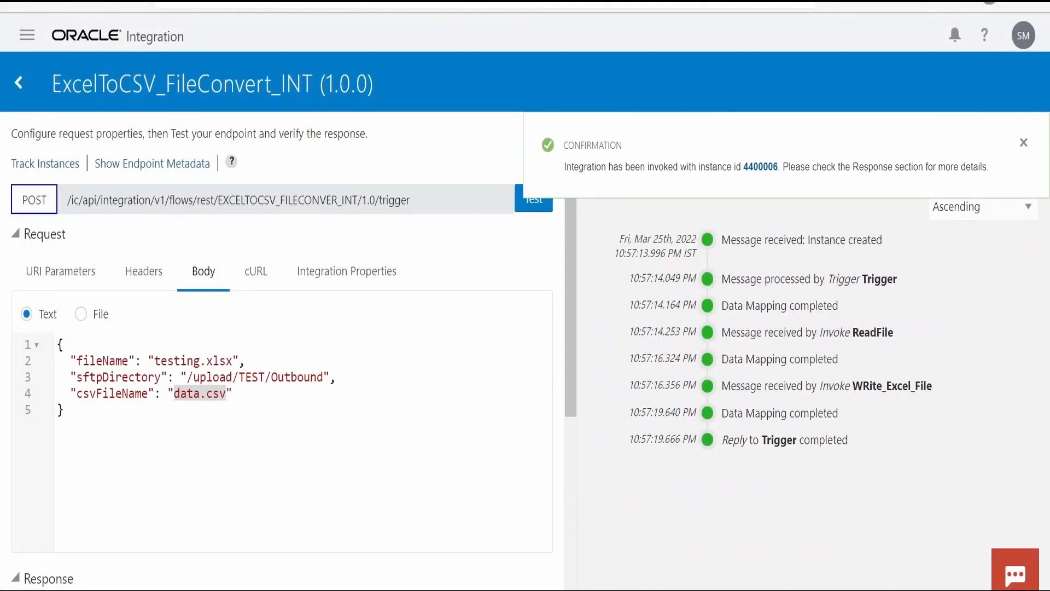
click(64, 409)
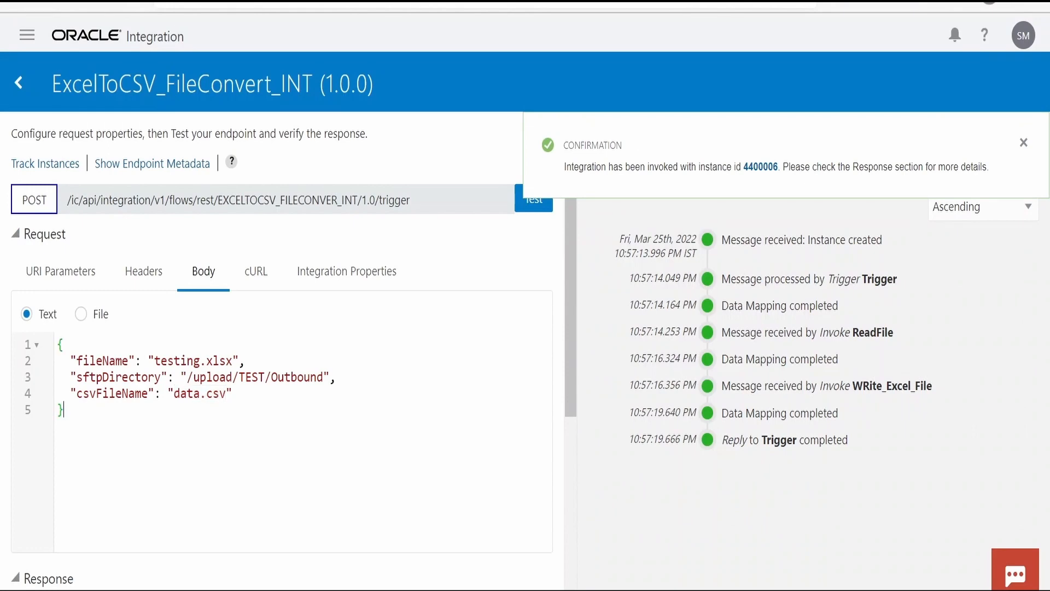
click(1023, 142)
scroll(398, 432, down, 3)
scroll(389, 448, down, 1)
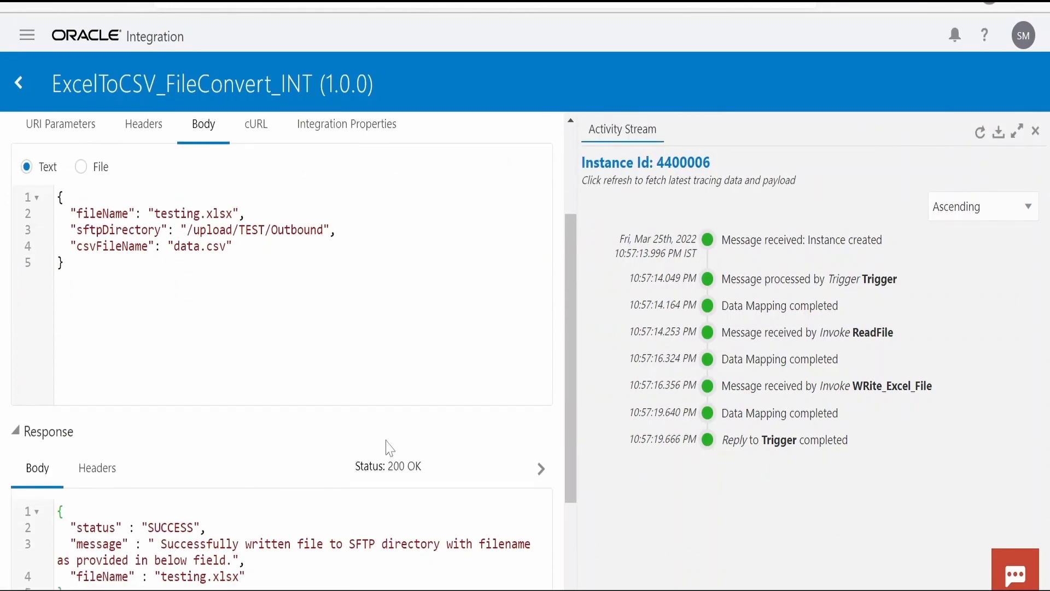
scroll(390, 447, down, 3)
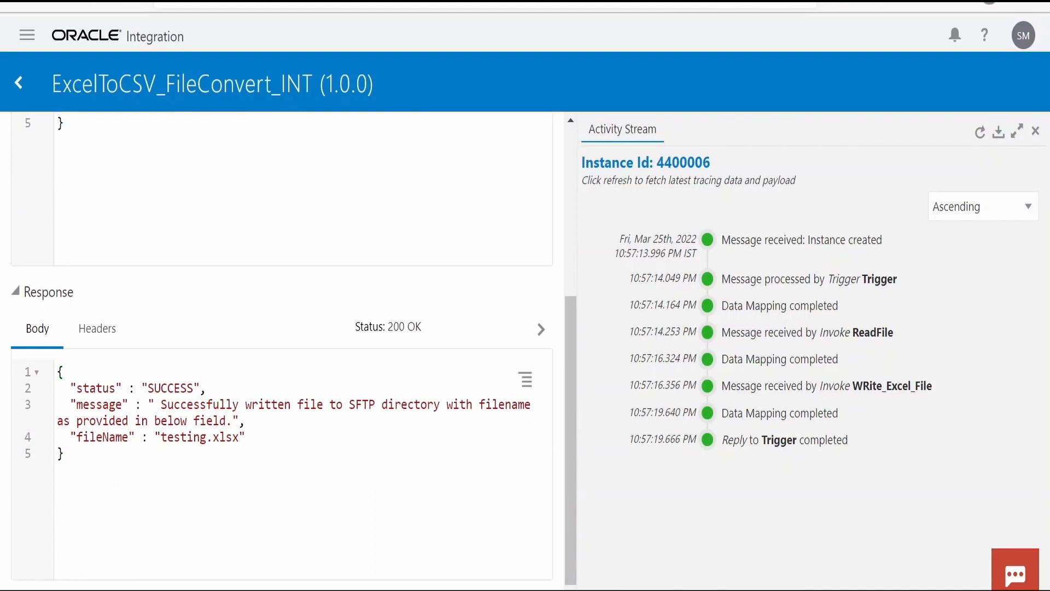
drag(161, 437, 231, 437)
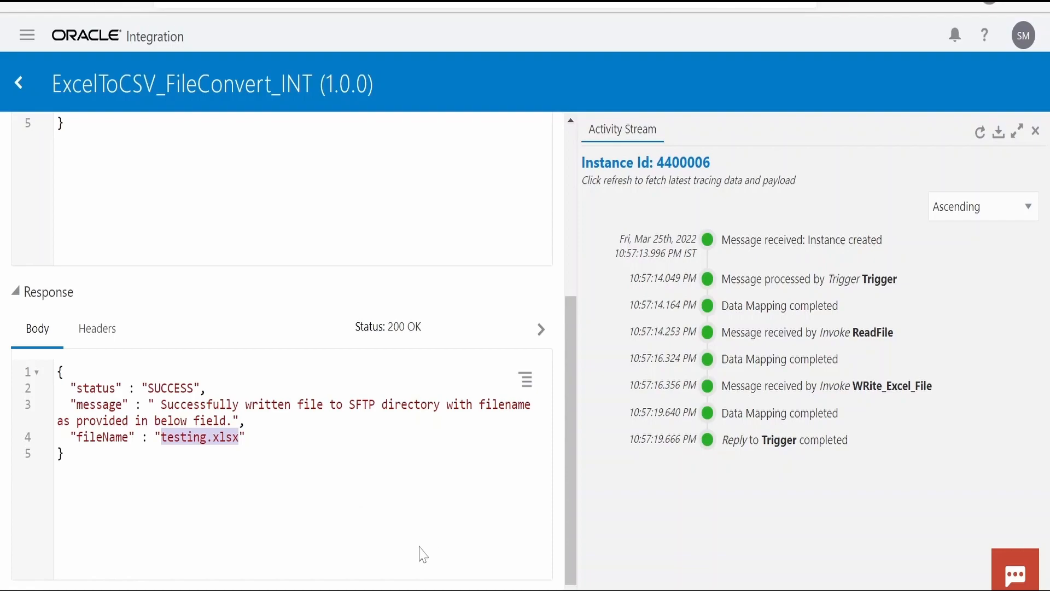
Refresh the SFTP Outbound folder, locate testing.xlsx and compare it with the fileName in the request body
click(415, 589)
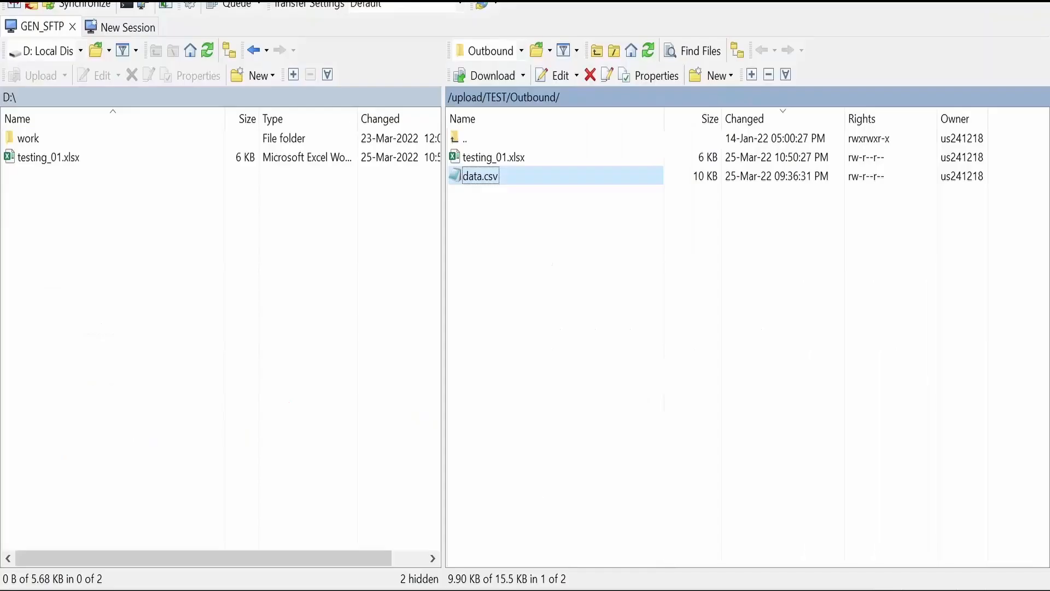
click(647, 53)
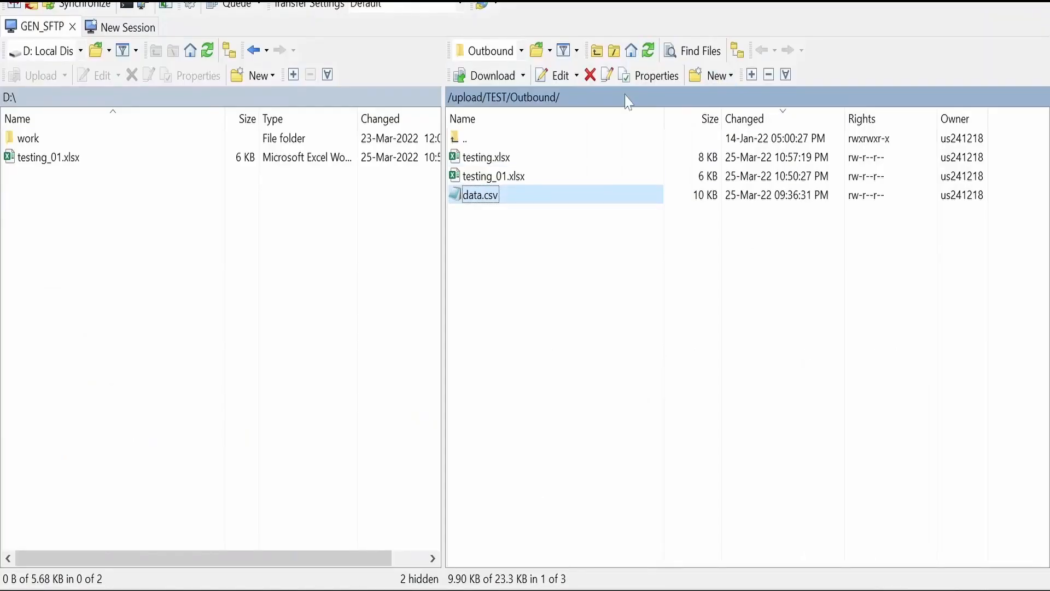
click(496, 163)
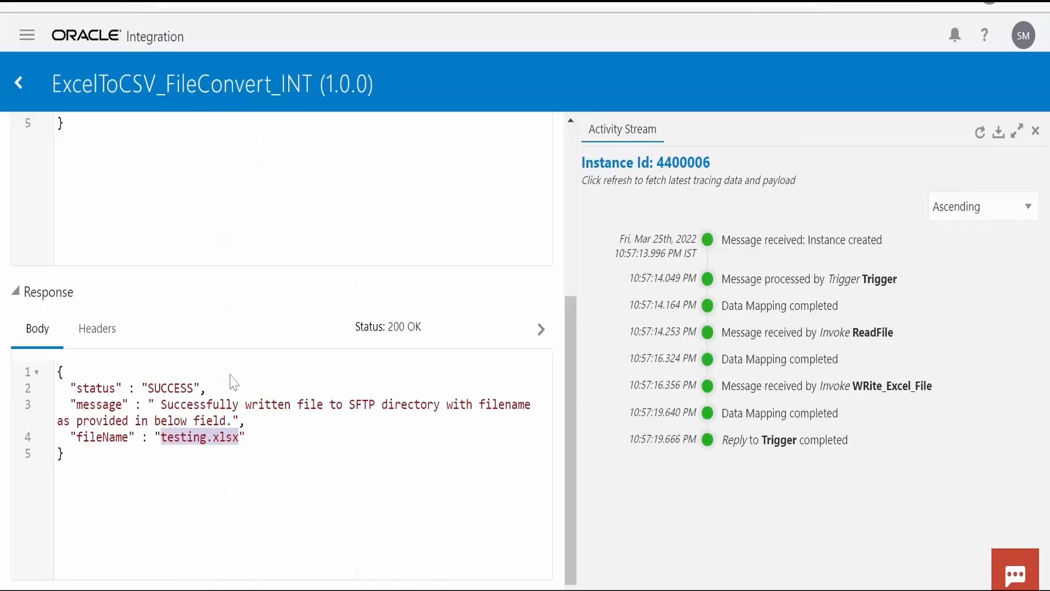
scroll(224, 465, up, 5)
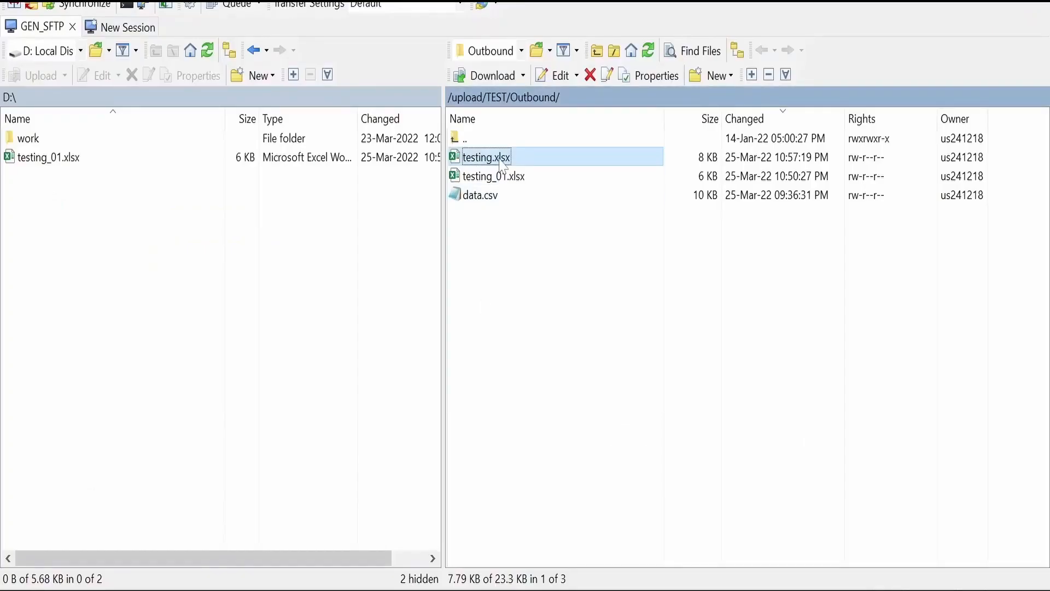
Download testing.xlsx from /upload/TEST/Outbound to the local D: drive
right_click(498, 158)
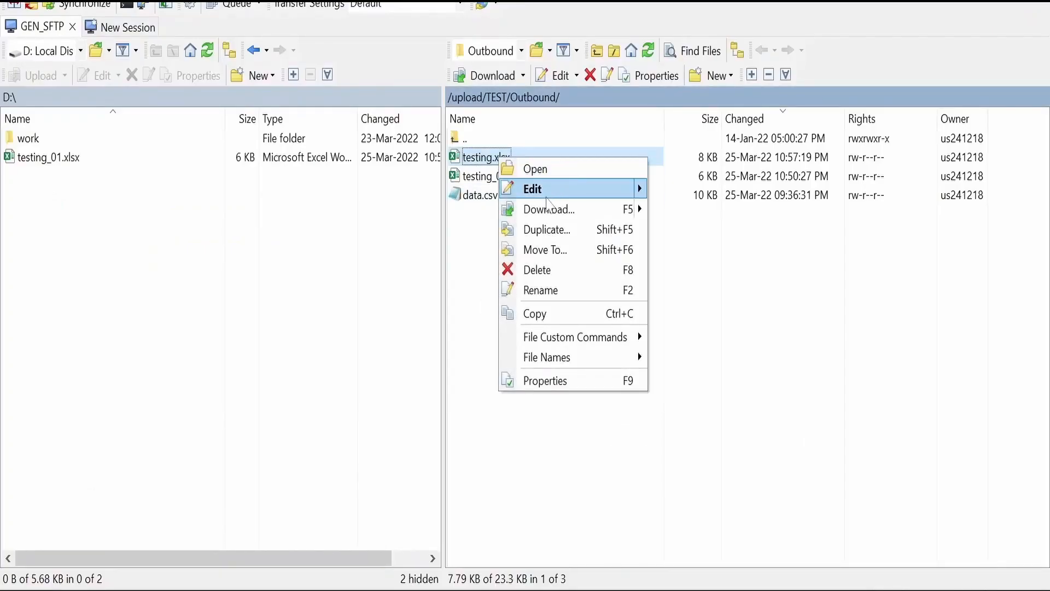
click(547, 209)
click(553, 341)
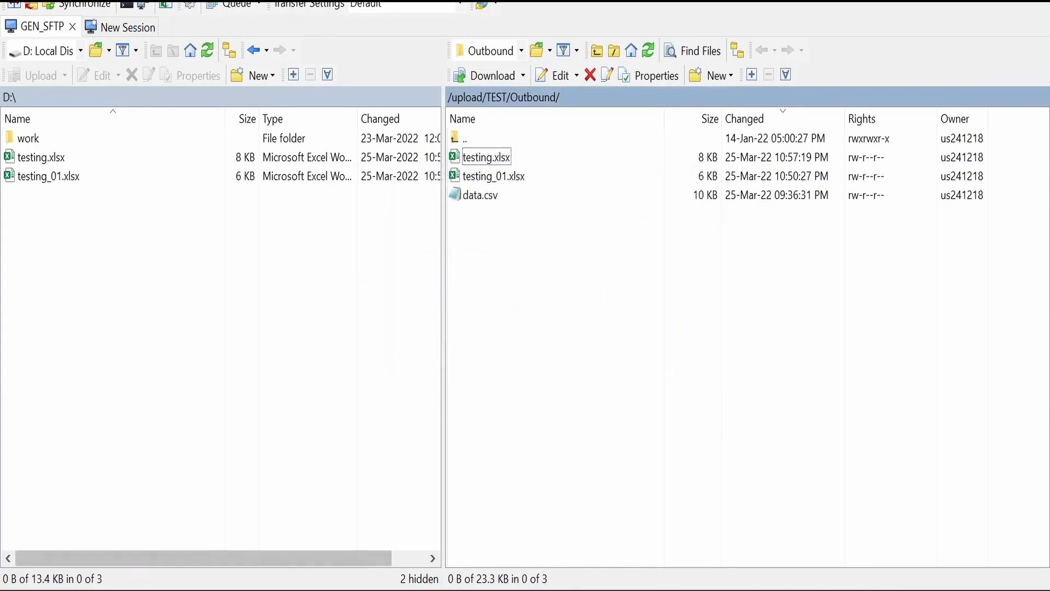
Open testing.xlsx from the D: drive in Excel and look through the rows and columns of its default sheet
mouse_move(175, 588)
click(306, 533)
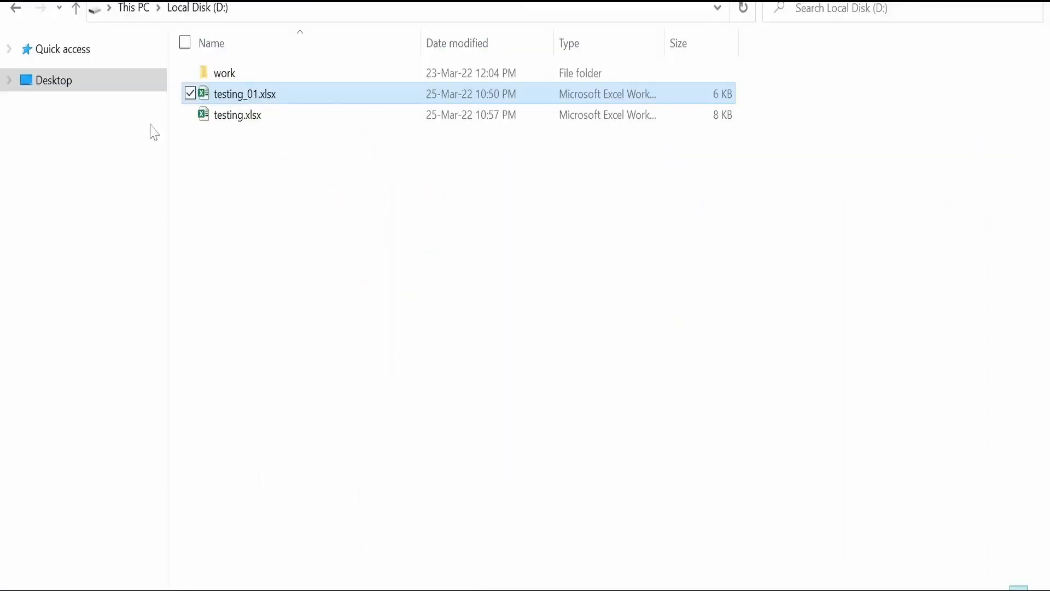
double_click(238, 121)
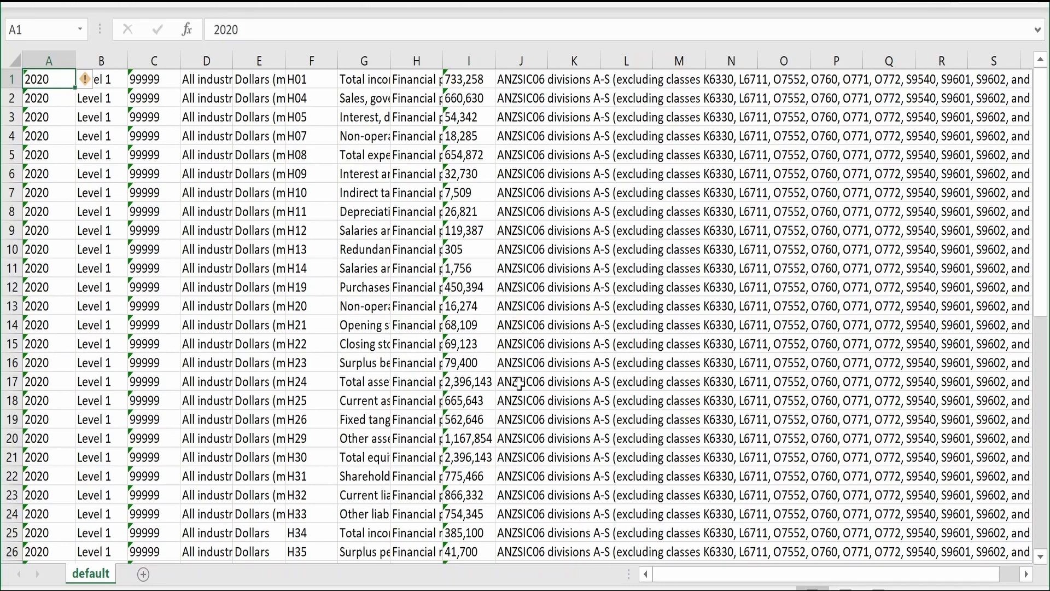
drag(711, 576, 812, 587)
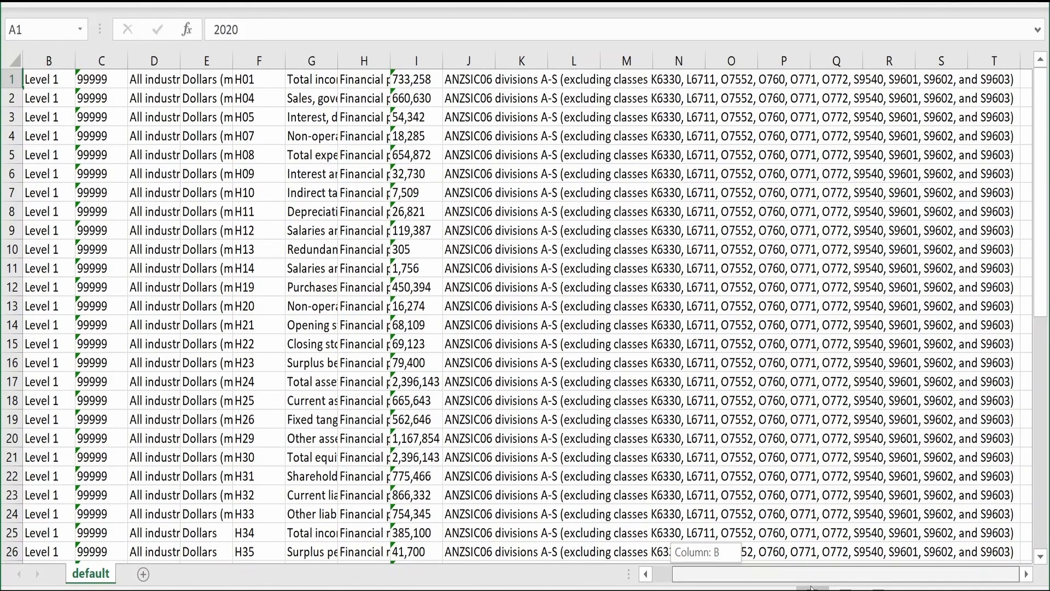
drag(633, 563, 629, 569)
scroll(433, 438, down, 14)
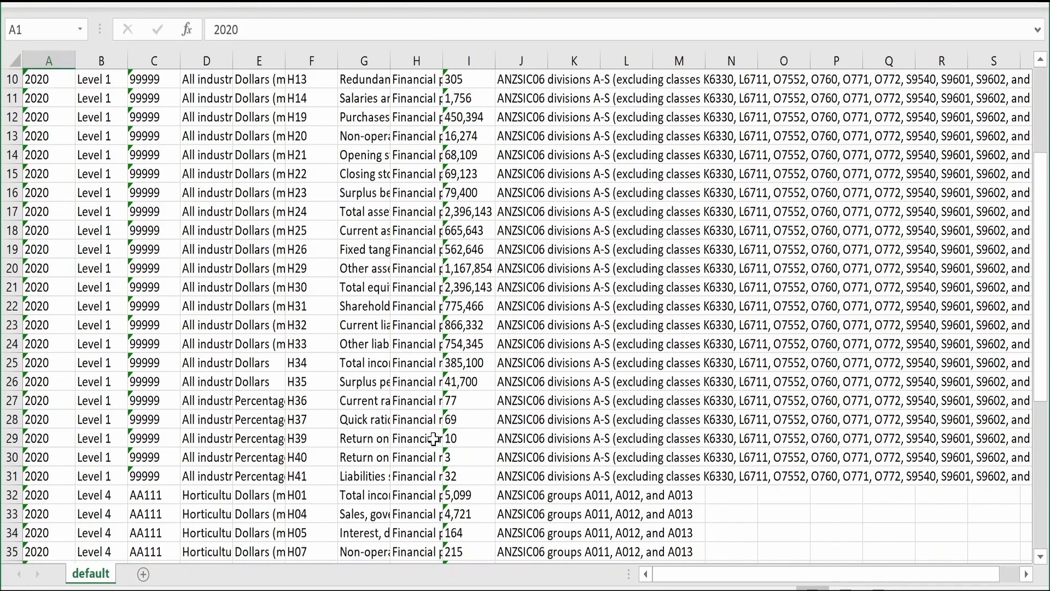
scroll(433, 439, up, 5)
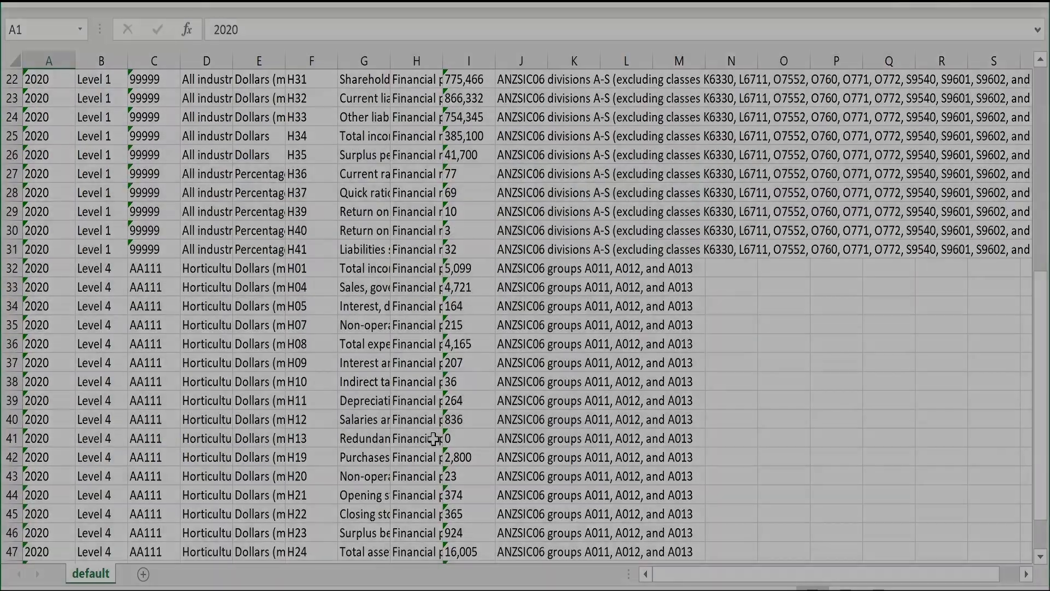